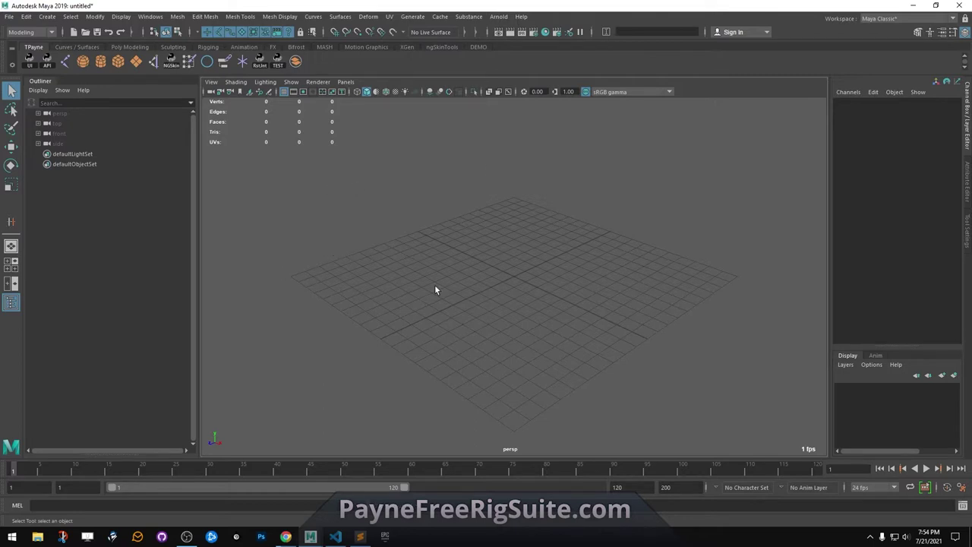
Open the four-armed character mesh scene without saving the untitled scene.
{"action": "key", "text": "ctrl+o"}
{"action": "double_click", "coordinate": [406, 241]}
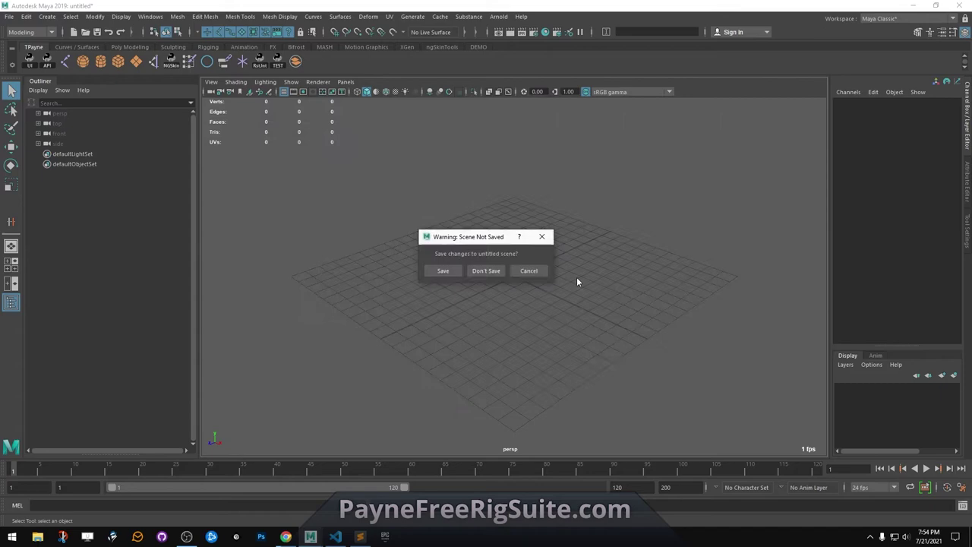
{"action": "left_click", "coordinate": [488, 272]}
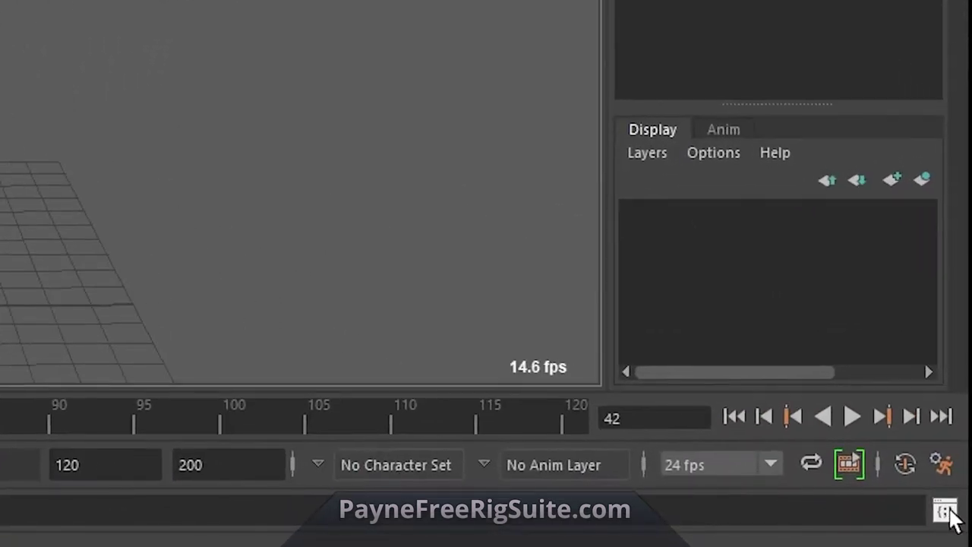
Run the whole Python script that loads and launches payneFreeRigSuite_Plugin from the Script Editor.
{"action": "left_click", "coordinate": [946, 511]}
{"action": "key", "text": "ctrl+a"}
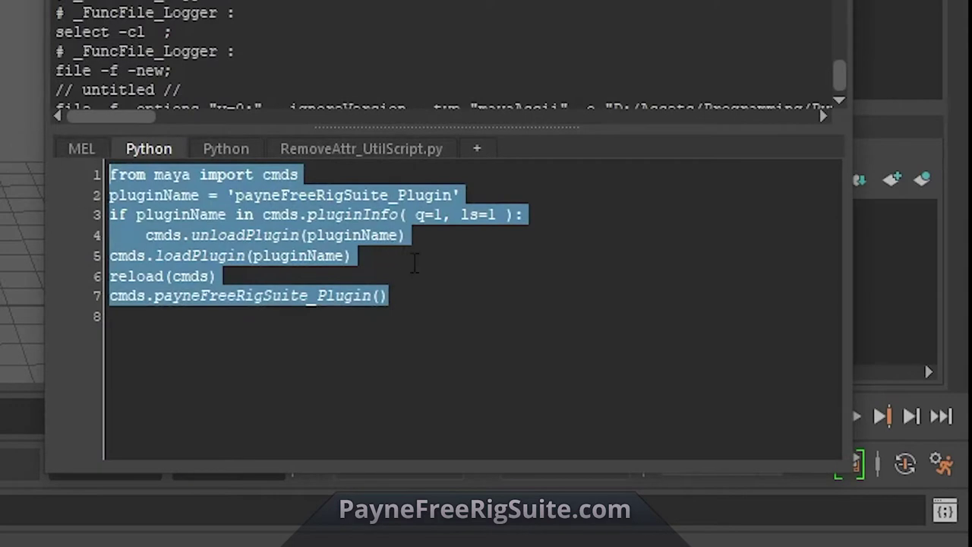
{"action": "key", "text": "ctrl+Return"}
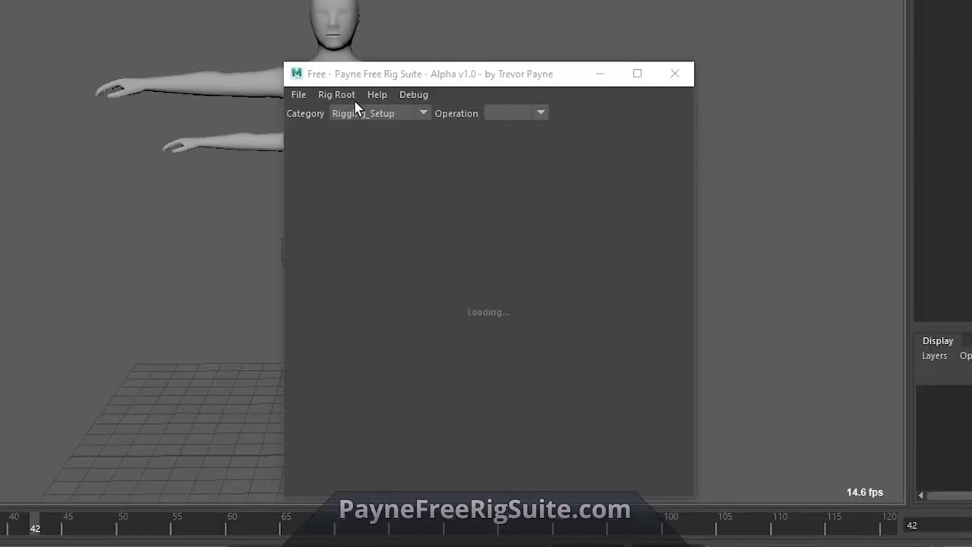
Create a new rig root and save the scene under the name ART02 in the MISC folder.
{"action": "left_click", "coordinate": [348, 95]}
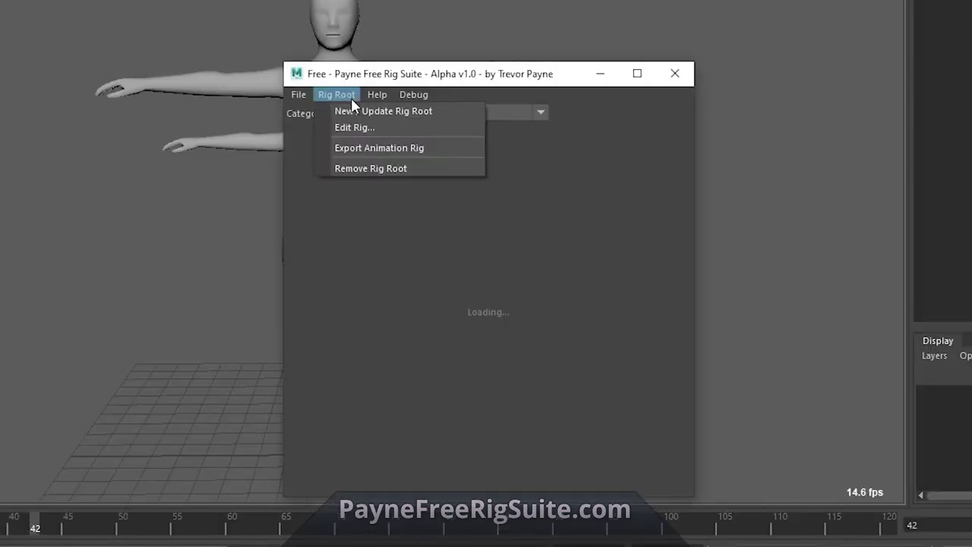
{"action": "left_click", "coordinate": [444, 114]}
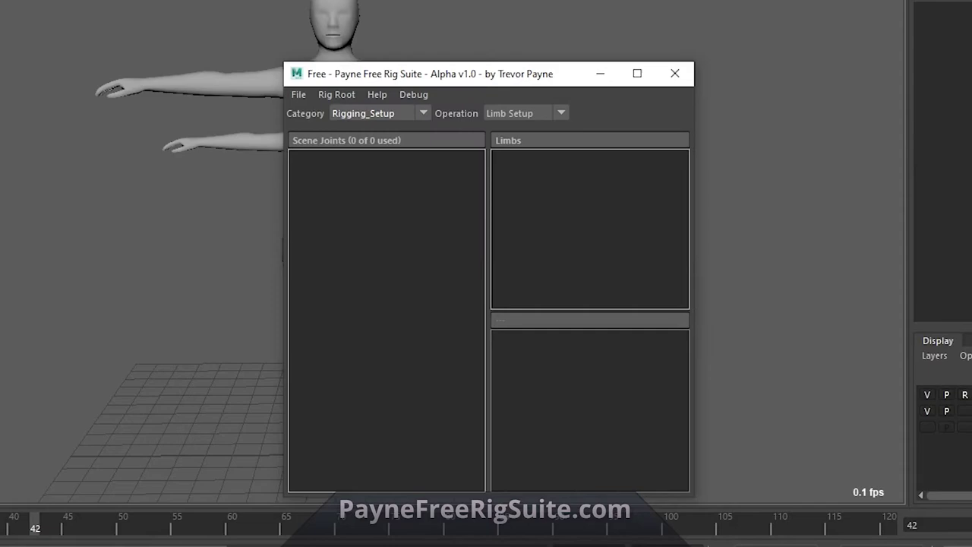
{"action": "left_click", "coordinate": [119, 163]}
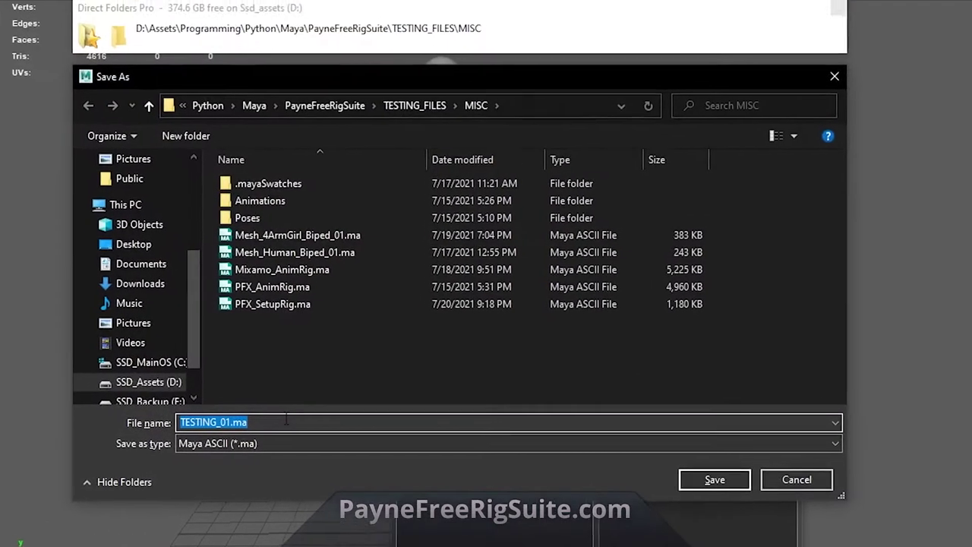
{"action": "type", "text": "ART02"}
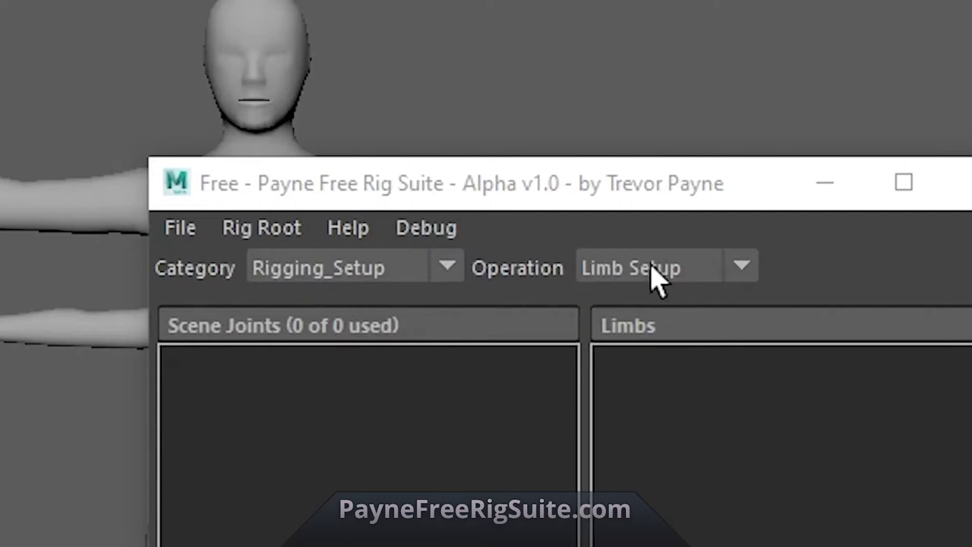
Load the Biped_HalfBody template into the rig's limbs and look through its limb list.
{"action": "mouse_move", "coordinate": [670, 381]}
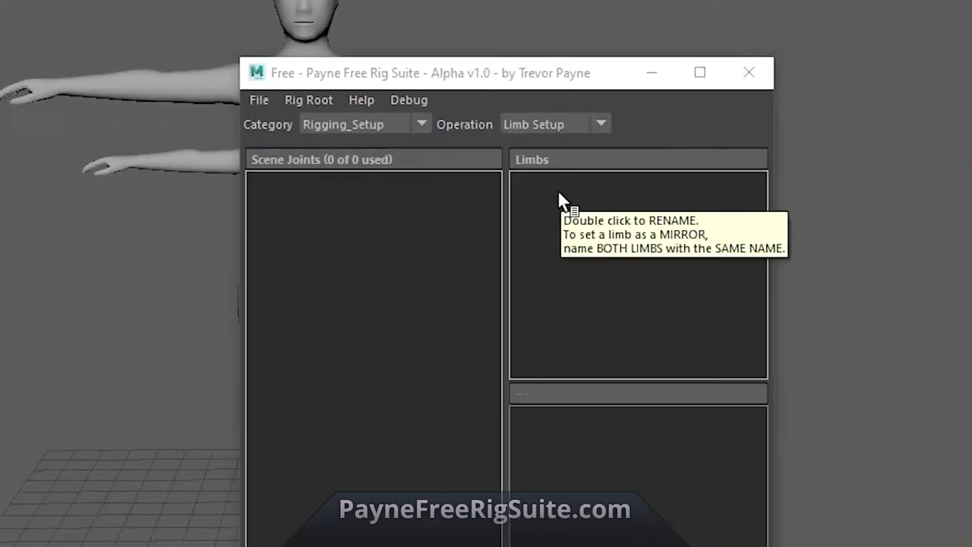
{"action": "right_click", "coordinate": [561, 193]}
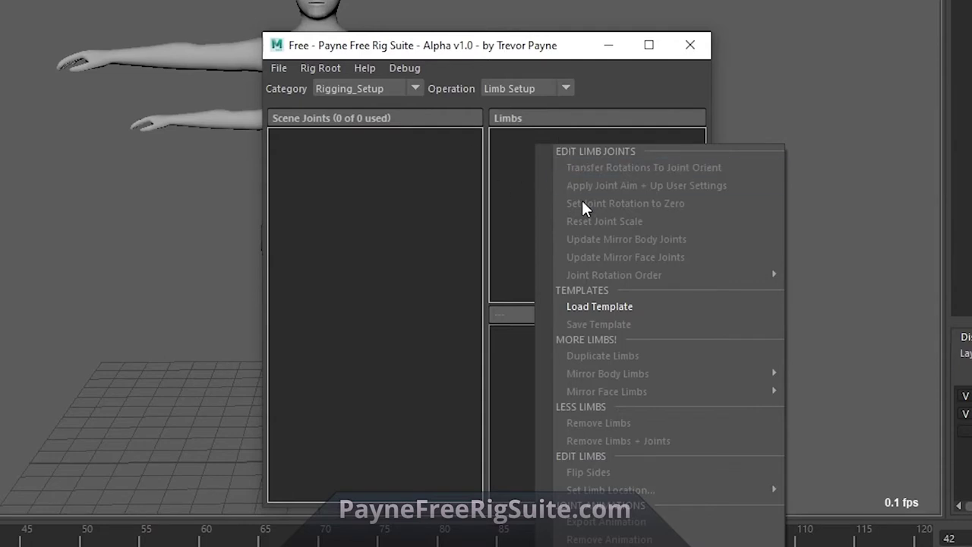
{"action": "left_click", "coordinate": [654, 307]}
{"action": "left_click", "coordinate": [327, 106]}
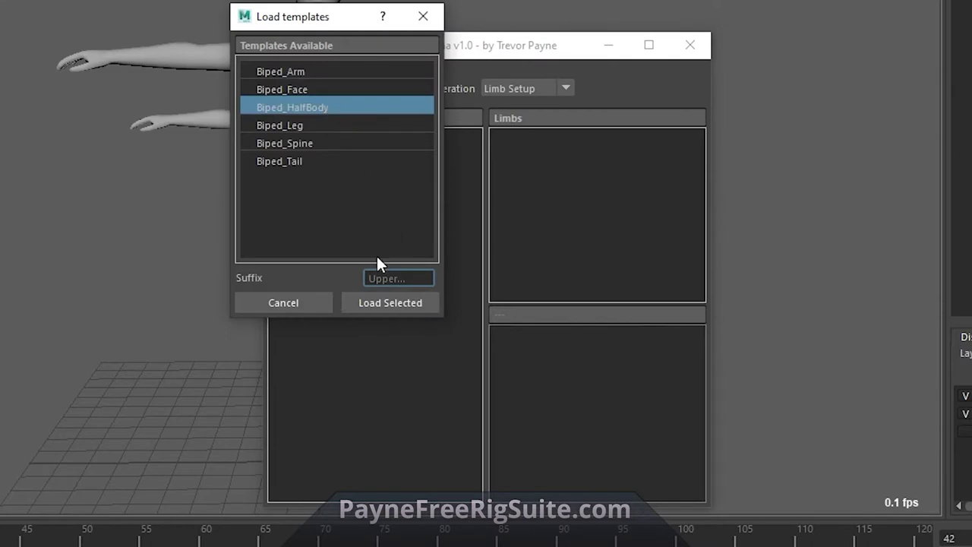
{"action": "left_click", "coordinate": [389, 300]}
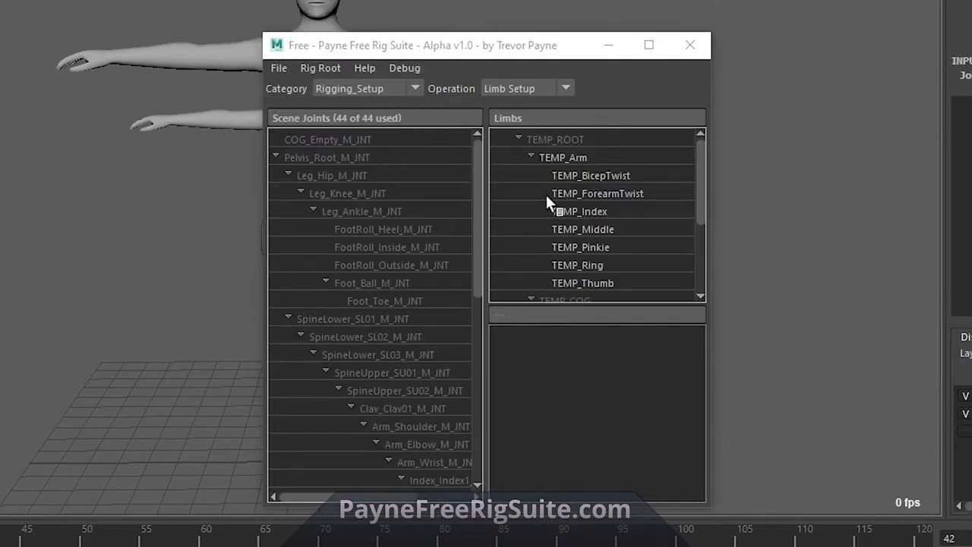
{"action": "scroll", "coordinate": [583, 245], "scroll_direction": "down", "scroll_amount": 3}
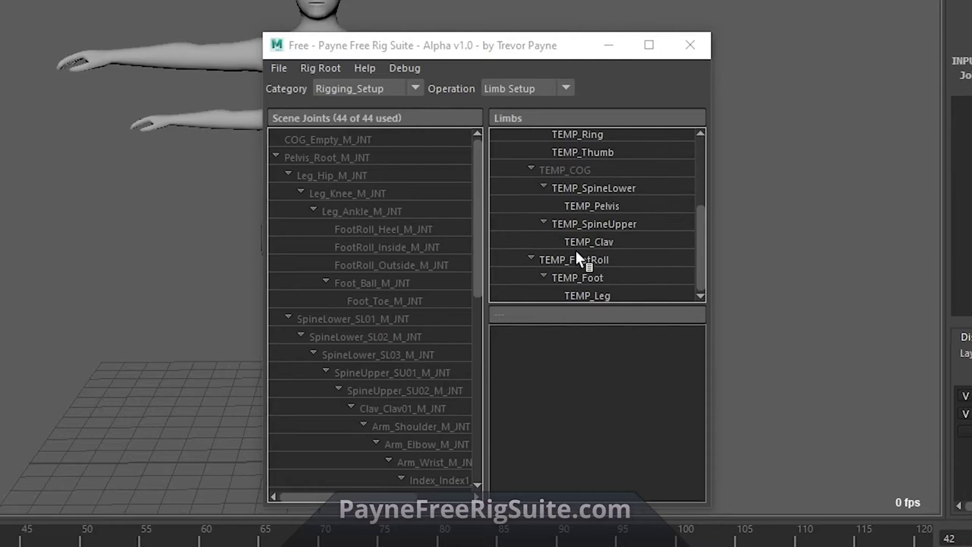
{"action": "scroll", "coordinate": [592, 254], "scroll_direction": "up", "scroll_amount": 1}
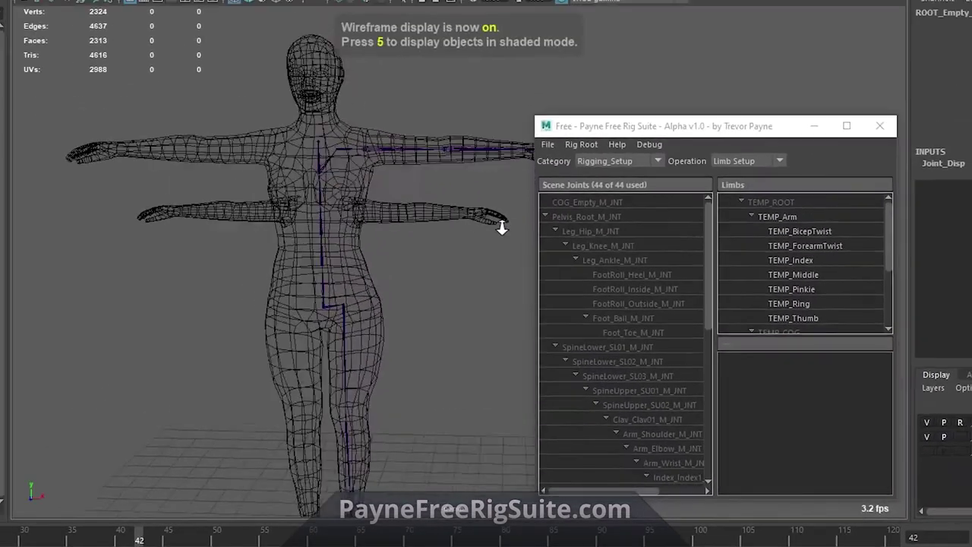
Load the Biped_Arm template with the suffix Lower for the character's second pair of arms.
{"action": "right_click_drag", "start_coordinate": [502, 226], "coordinate": [520, 227], "text": "alt"}
{"action": "middle_click_drag", "start_coordinate": [395, 228], "coordinate": [374, 245], "text": "alt"}
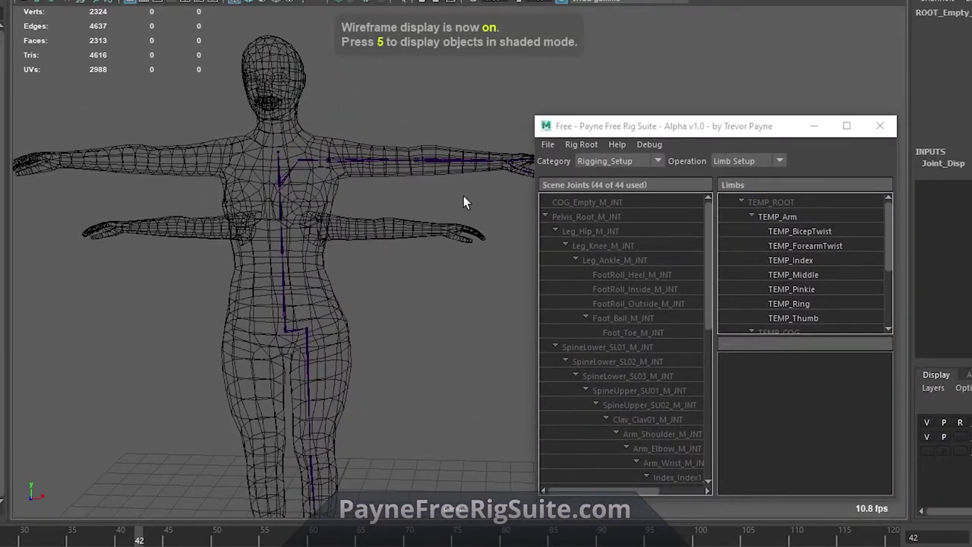
{"action": "left_click_drag", "start_coordinate": [464, 195], "coordinate": [428, 210], "text": "alt"}
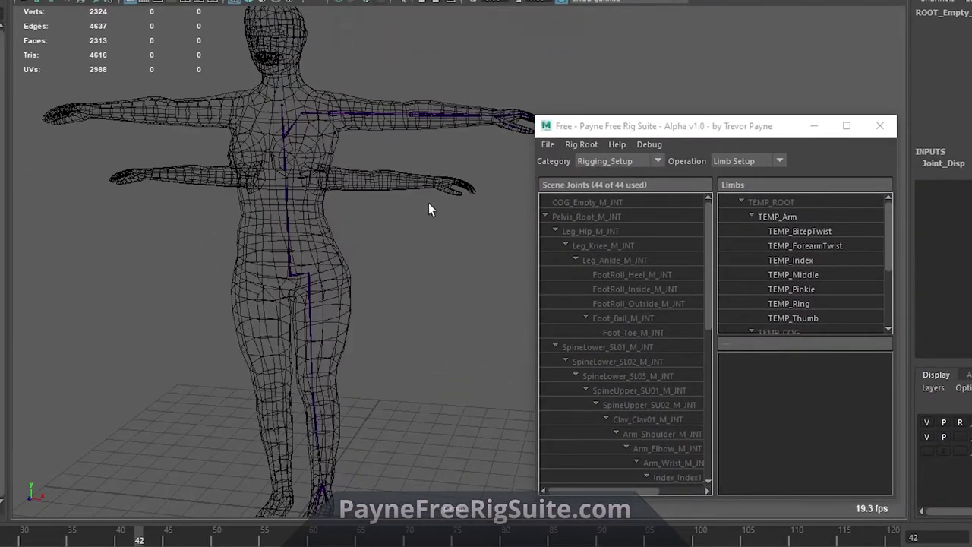
{"action": "middle_click_drag", "start_coordinate": [360, 179], "coordinate": [376, 199], "text": "alt"}
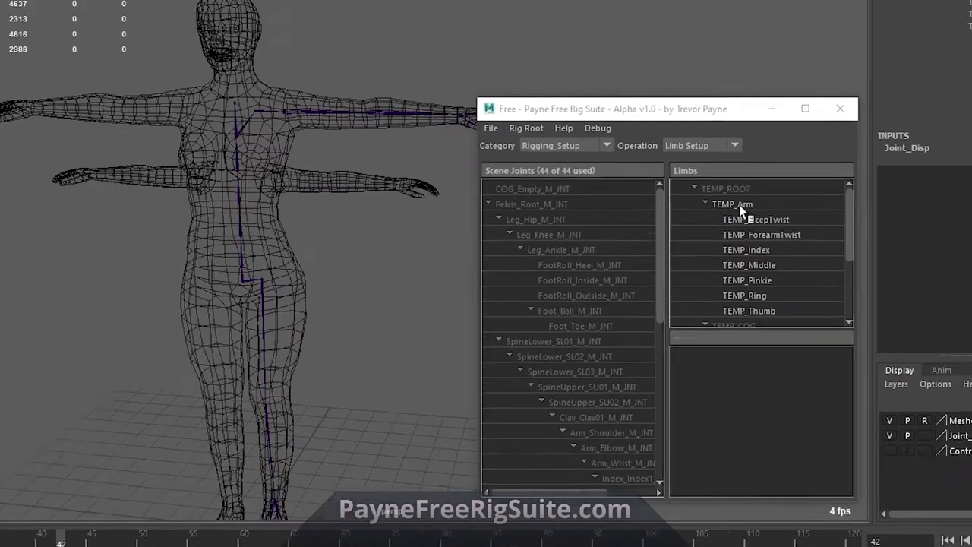
{"action": "right_click", "coordinate": [797, 215]}
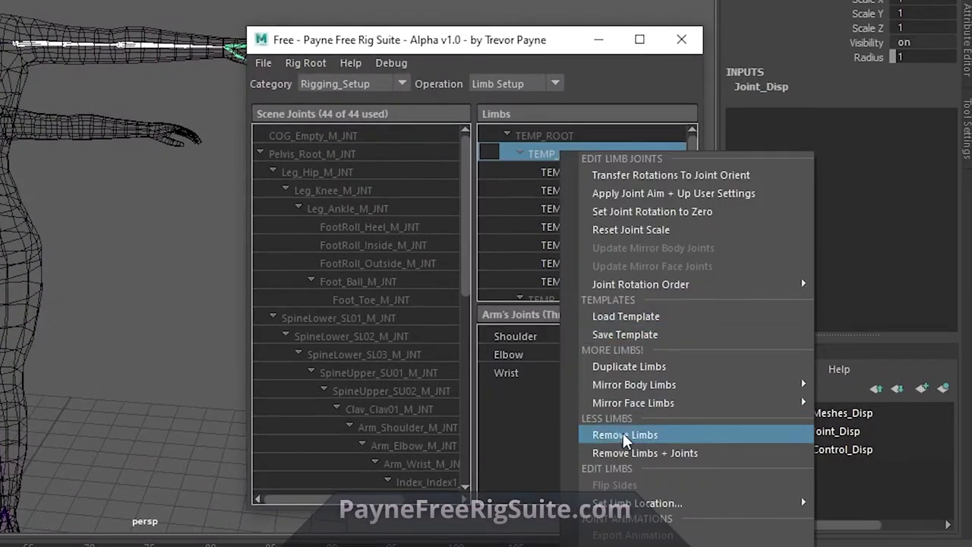
{"action": "left_click", "coordinate": [638, 318]}
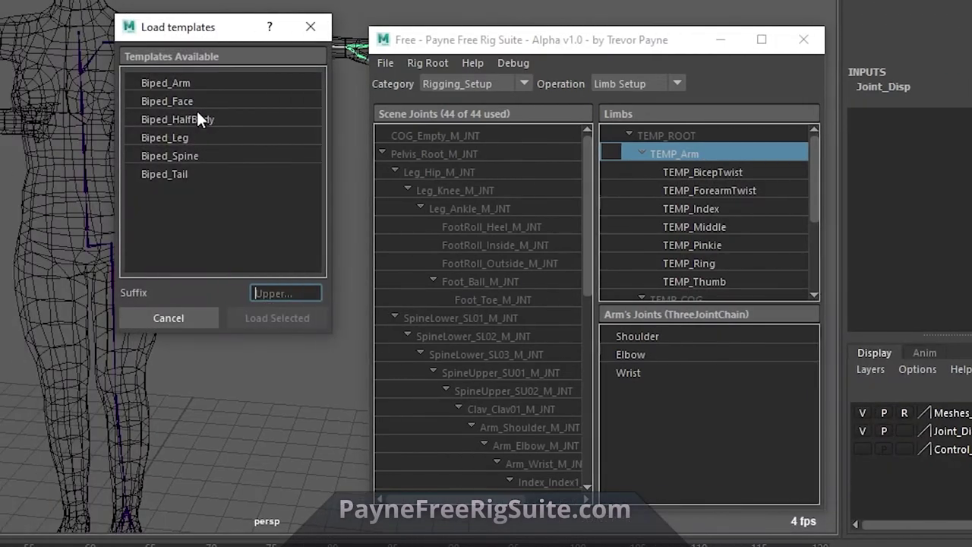
{"action": "left_click", "coordinate": [199, 84]}
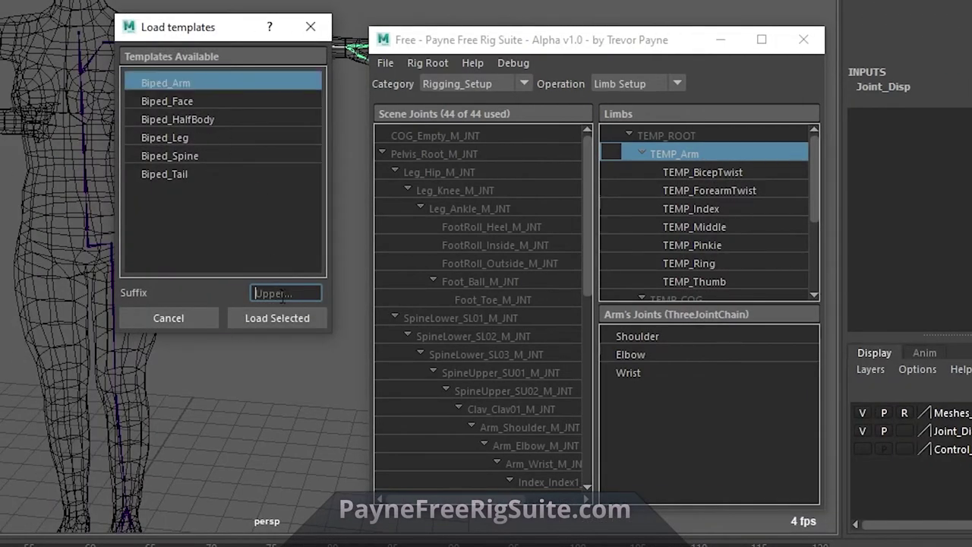
{"action": "type", "text": "L"}
{"action": "type", "text": "ofwer"}
{"action": "left_click", "coordinate": [283, 318]}
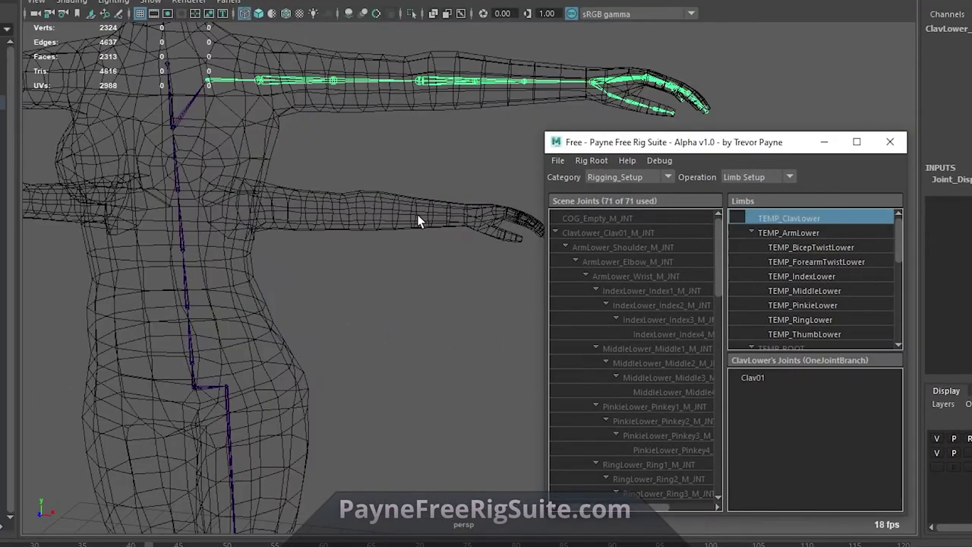
Move the TEMP_ClavLower joint chain down from the upper arm to the base of the lower arm.
{"action": "left_click", "coordinate": [808, 232]}
{"action": "left_click", "coordinate": [785, 218]}
{"action": "key", "text": "w"}
{"action": "middle_click_drag", "start_coordinate": [292, 82], "coordinate": [297, 134], "text": "alt"}
{"action": "left_click_drag", "start_coordinate": [207, 60], "coordinate": [417, 232]}
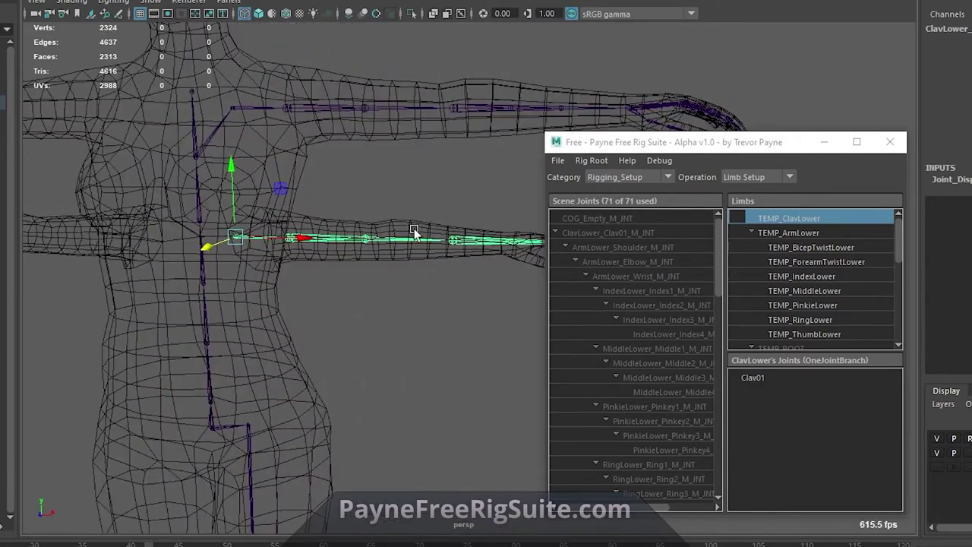
Scale down the joints of all limbs from TEMP_ClavLower to TEMP_ThumbLower to match the lower arm mesh.
{"action": "left_click", "coordinate": [825, 335]}
{"action": "left_click", "coordinate": [809, 218], "text": "shift"}
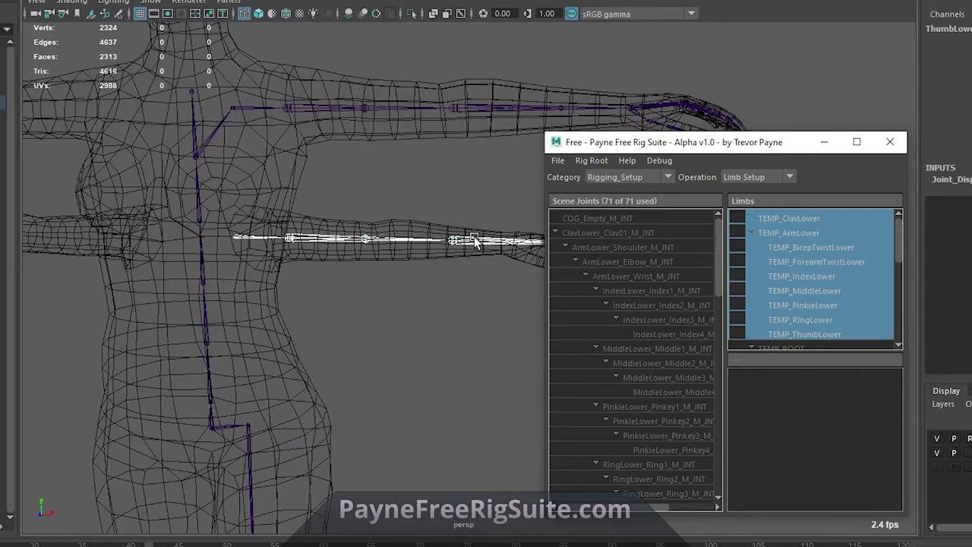
{"action": "left_click_drag", "start_coordinate": [474, 242], "coordinate": [380, 228], "text": "alt"}
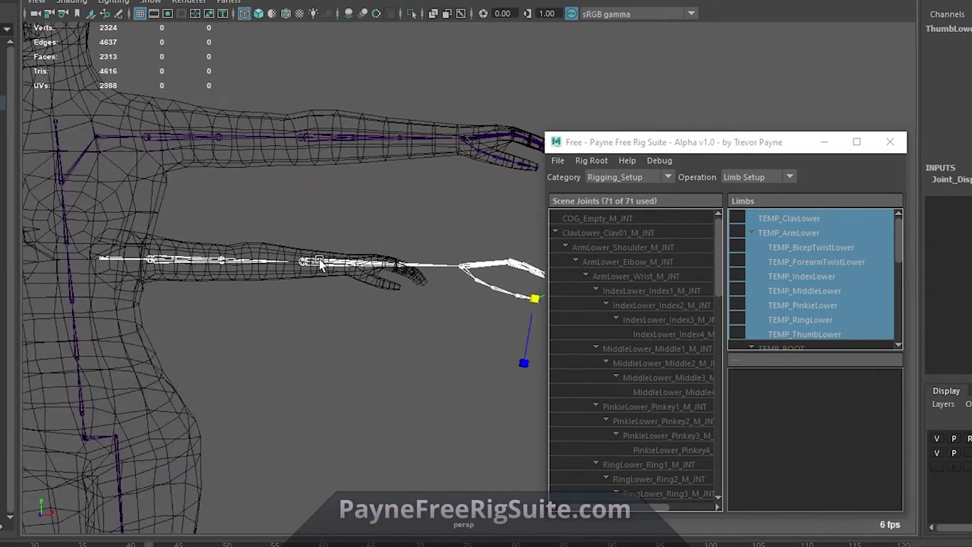
{"action": "middle_click_drag", "start_coordinate": [436, 248], "coordinate": [389, 246], "text": "alt"}
{"action": "left_click_drag", "start_coordinate": [488, 299], "coordinate": [482, 299]}
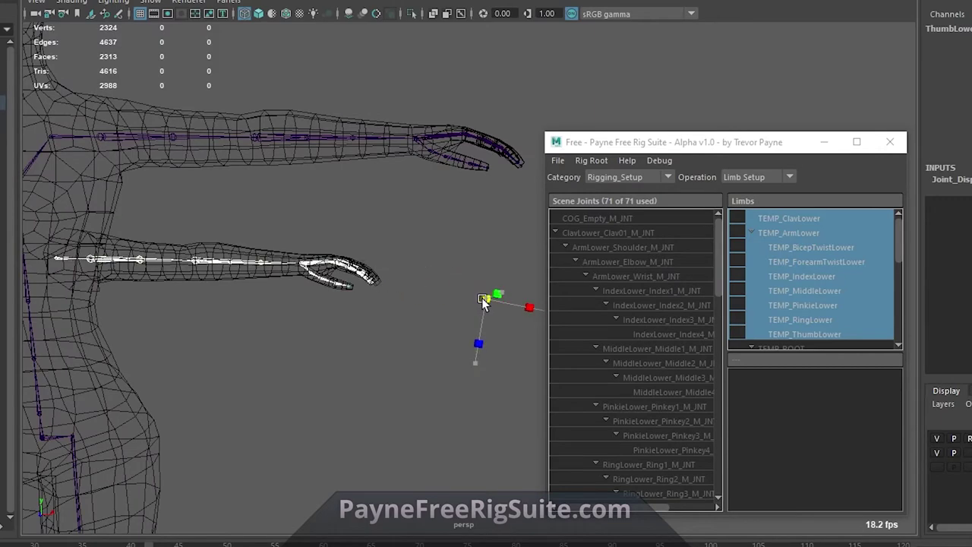
Adjust the position of the lower clavicle joint so its chain lines up inside the lower arm mesh.
{"action": "middle_click_drag", "start_coordinate": [103, 251], "coordinate": [145, 254], "text": "alt"}
{"action": "key", "text": "q"}
{"action": "left_click", "coordinate": [101, 261]}
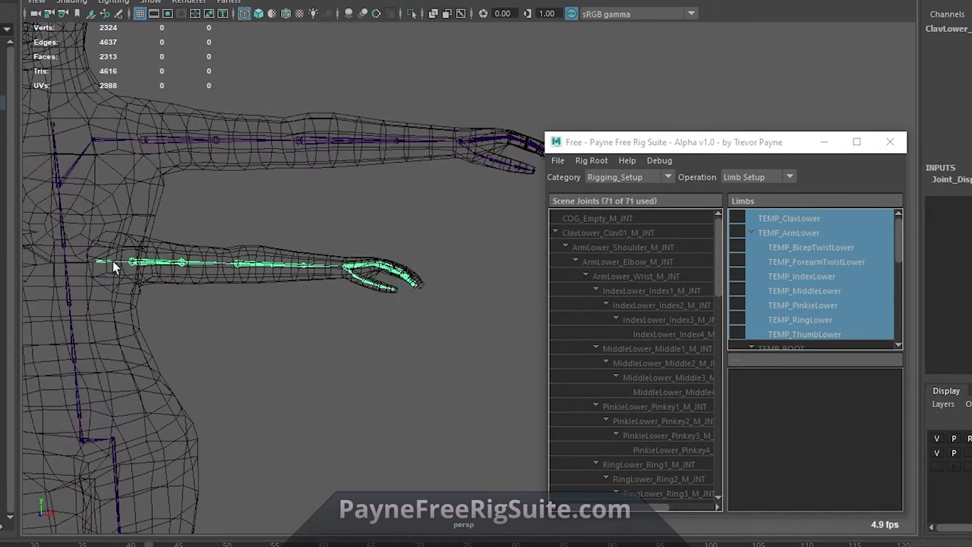
{"action": "key", "text": "w"}
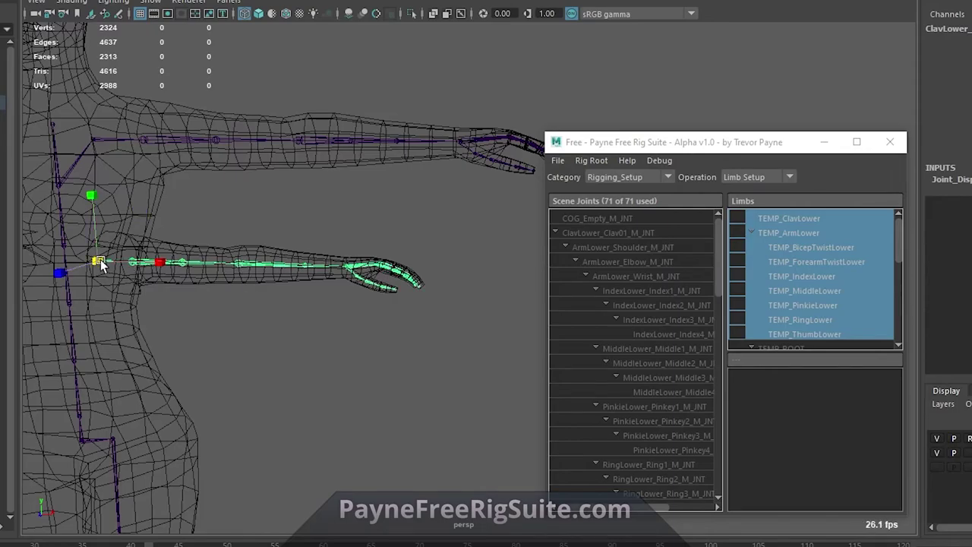
{"action": "left_click_drag", "start_coordinate": [99, 262], "coordinate": [303, 248], "text": "alt"}
{"action": "left_click_drag", "start_coordinate": [349, 213], "coordinate": [316, 213], "text": "alt"}
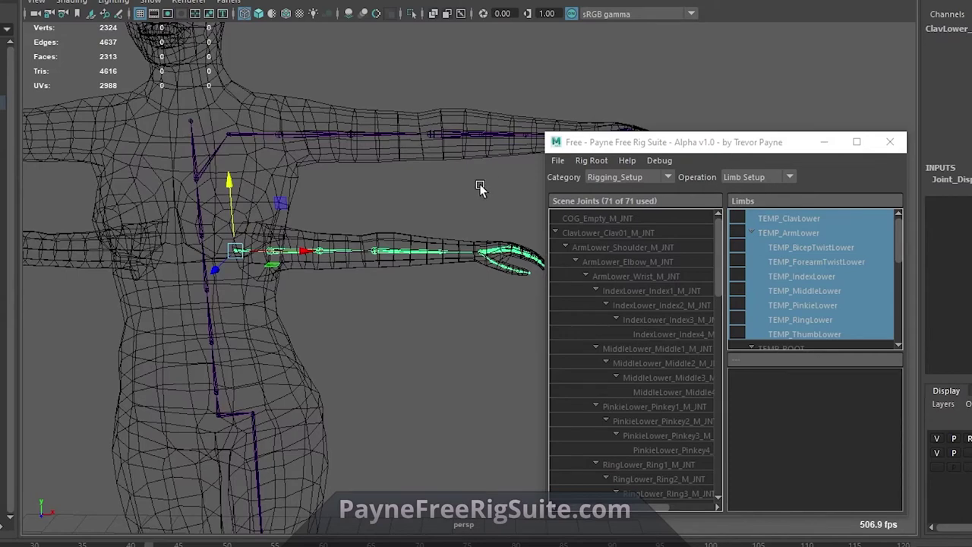
{"action": "middle_click_drag", "start_coordinate": [479, 187], "coordinate": [492, 152], "text": "alt"}
{"action": "right_click_drag", "start_coordinate": [514, 154], "coordinate": [487, 161], "text": "alt"}
{"action": "key", "text": "q"}
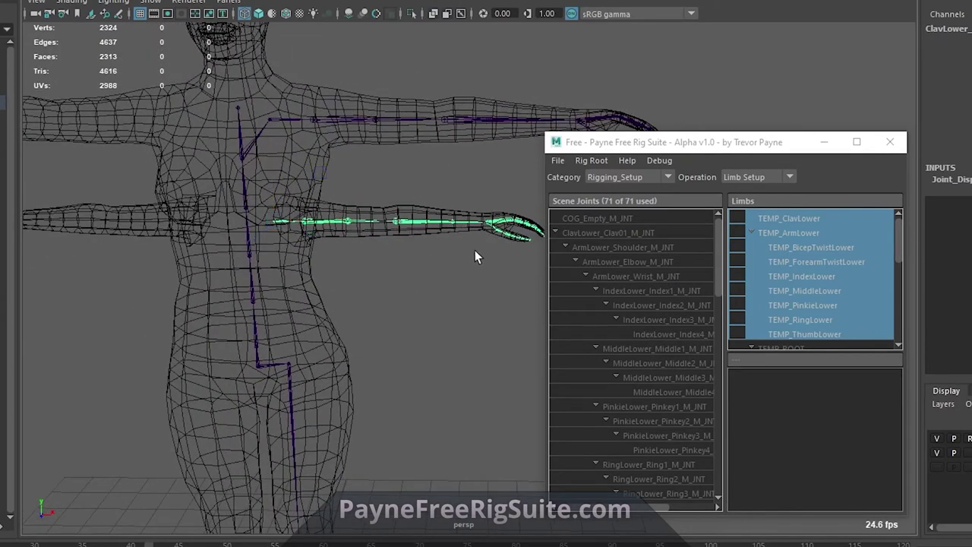
Switch the Rigging_Setup operation to Test to generate the rig controls.
{"action": "left_click", "coordinate": [772, 179]}
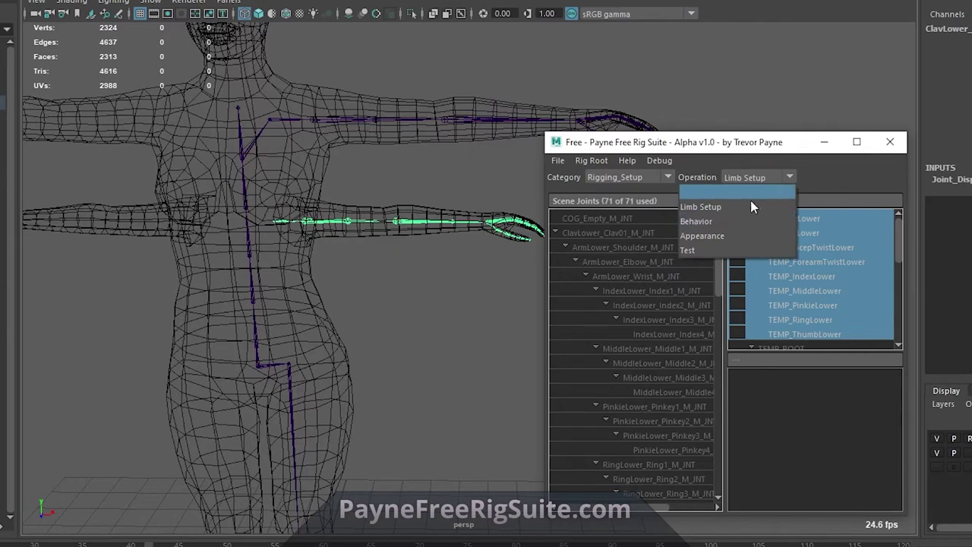
{"action": "left_click", "coordinate": [730, 250]}
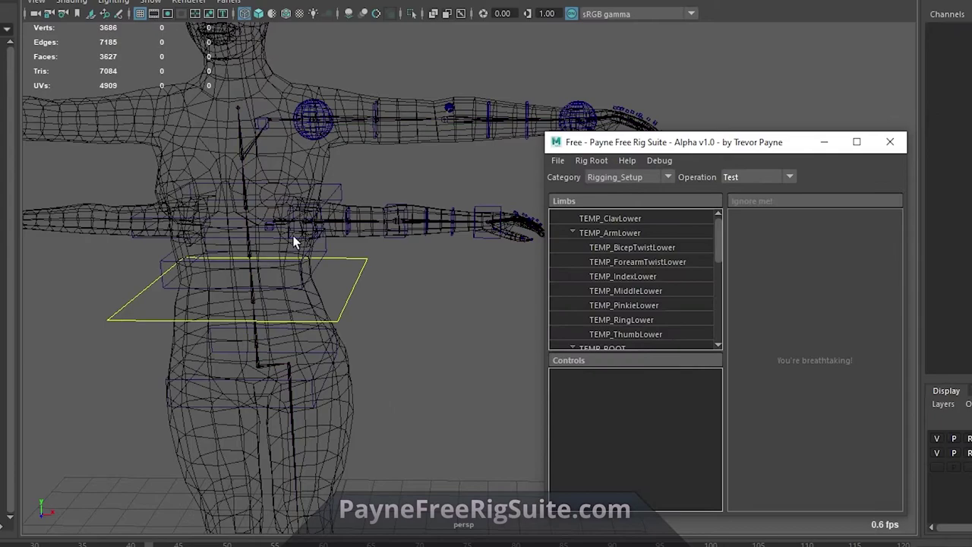
{"action": "left_click_drag", "start_coordinate": [476, 297], "coordinate": [421, 307], "text": "alt"}
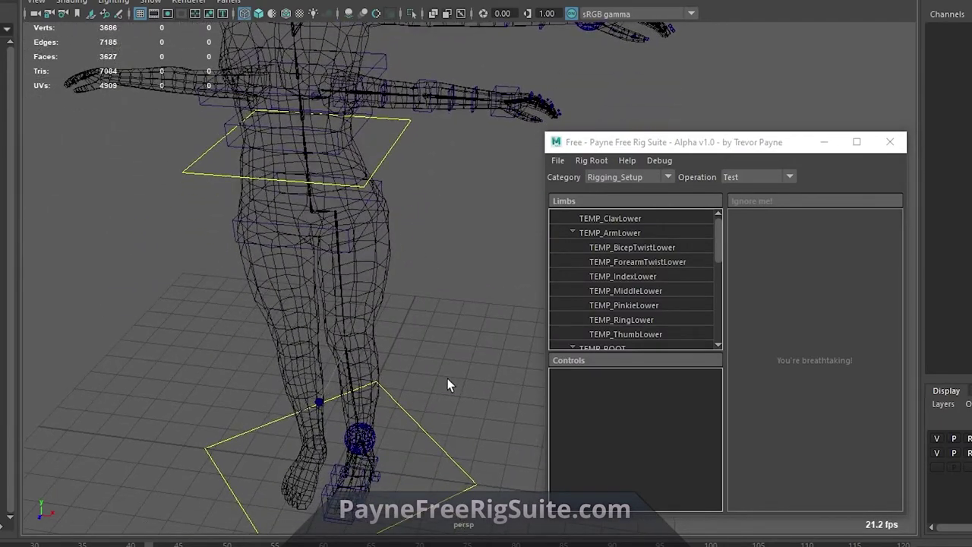
Move the square COG control at the waist in several directions to test how the body rig follows.
{"action": "left_click", "coordinate": [402, 152]}
{"action": "left_click_drag", "start_coordinate": [411, 176], "coordinate": [437, 253], "text": "alt"}
{"action": "key", "text": "w"}
{"action": "left_click_drag", "start_coordinate": [358, 233], "coordinate": [449, 200]}
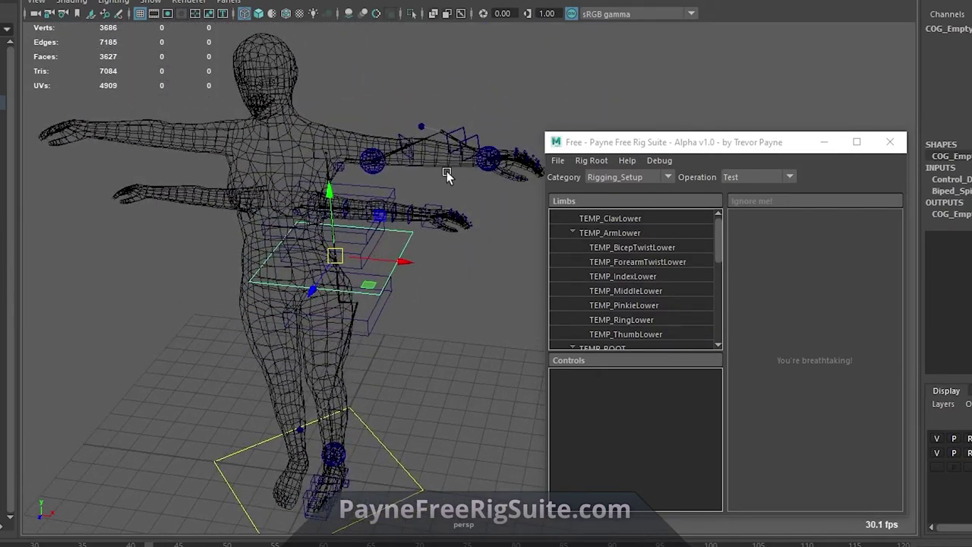
{"action": "mouse_move", "coordinate": [336, 257]}
{"action": "left_mouse_down"}
{"action": "mouse_move", "coordinate": [342, 281]}
{"action": "mouse_move", "coordinate": [321, 255]}
{"action": "mouse_move", "coordinate": [327, 266]}
{"action": "left_mouse_up"}
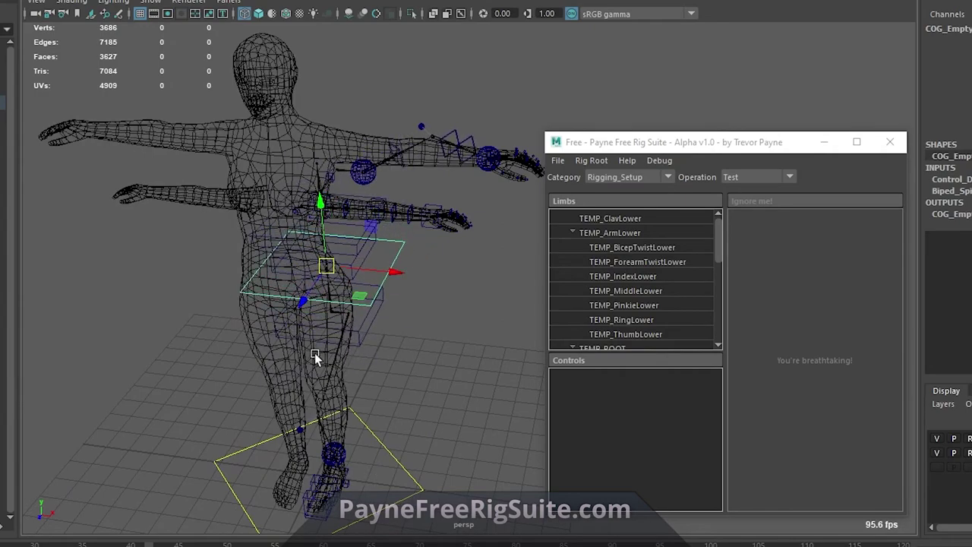
{"action": "left_click_drag", "start_coordinate": [301, 407], "coordinate": [374, 316], "text": "alt"}
{"action": "left_click_drag", "start_coordinate": [342, 272], "coordinate": [322, 267]}
{"action": "left_click_drag", "start_coordinate": [383, 267], "coordinate": [465, 253], "text": "alt"}
{"action": "middle_click_drag", "start_coordinate": [476, 226], "coordinate": [464, 275], "text": "alt"}
{"action": "right_click_drag", "start_coordinate": [282, 270], "coordinate": [352, 272], "text": "alt"}
{"action": "middle_click_drag", "start_coordinate": [352, 271], "coordinate": [398, 228], "text": "alt"}
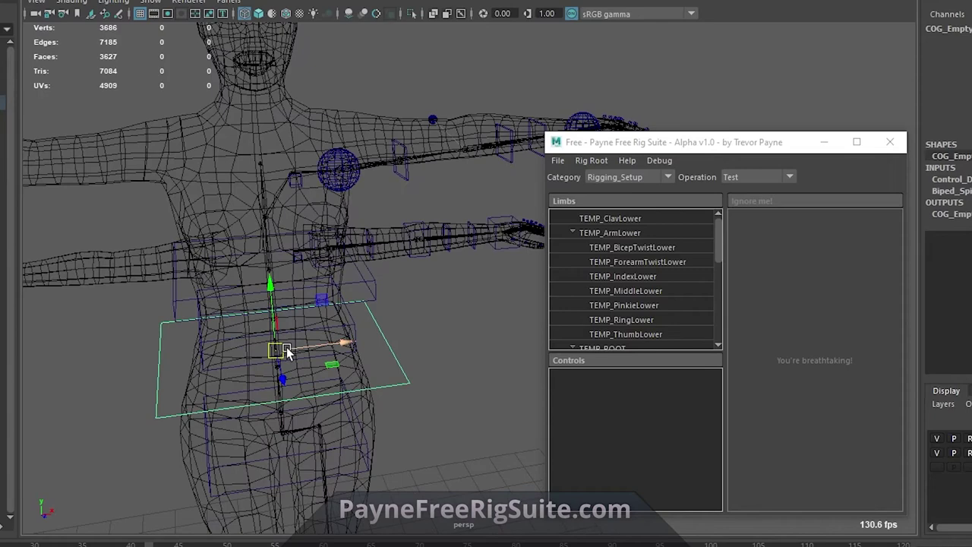
Move the COG control slightly upward to finish the test, and switch the Rigging_Setup operation back to Limb Setup.
{"action": "mouse_move", "coordinate": [276, 350]}
{"action": "left_mouse_down"}
{"action": "mouse_move", "coordinate": [317, 343]}
{"action": "mouse_move", "coordinate": [280, 336]}
{"action": "left_mouse_up"}
{"action": "left_click", "coordinate": [787, 177]}
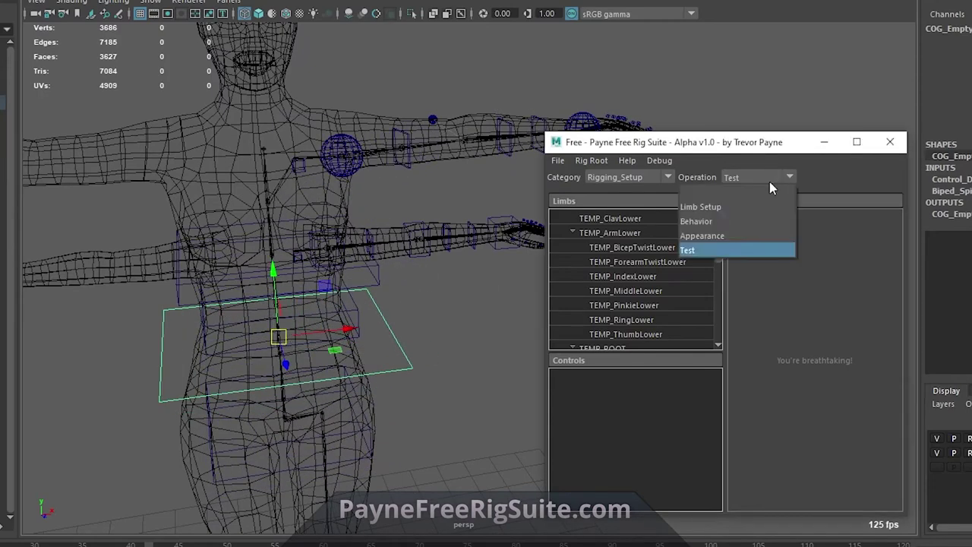
{"action": "left_click", "coordinate": [735, 206]}
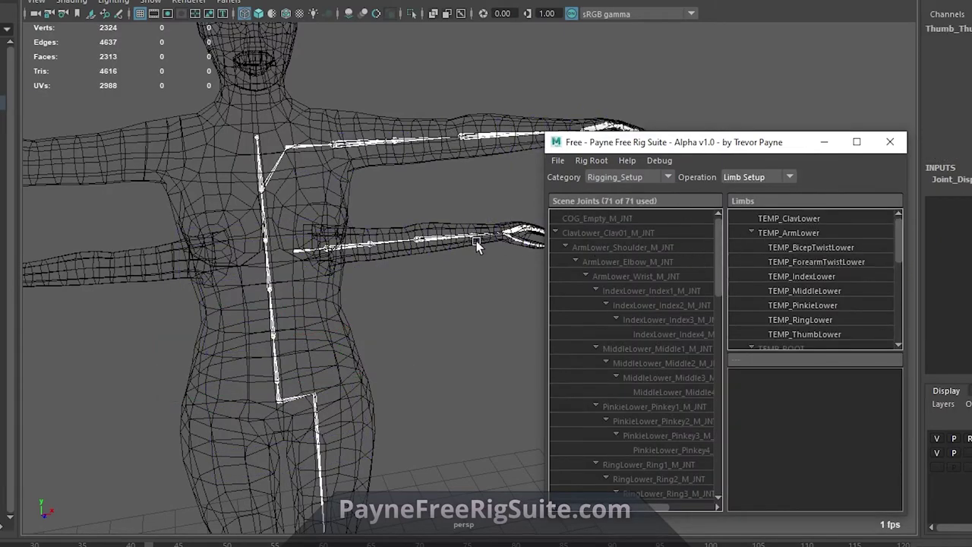
Parent ClavLower_Clav01_M_JNT under SpineLower_SL03_M_JNT, and select TEMP_ClavLower to check its place in the limb hierarchy.
{"action": "middle_click_drag", "start_coordinate": [313, 251], "coordinate": [375, 240], "text": "alt"}
{"action": "scroll", "coordinate": [375, 240], "scroll_direction": "up", "scroll_amount": 4}
{"action": "left_click_drag", "start_coordinate": [376, 240], "coordinate": [383, 217], "text": "alt"}
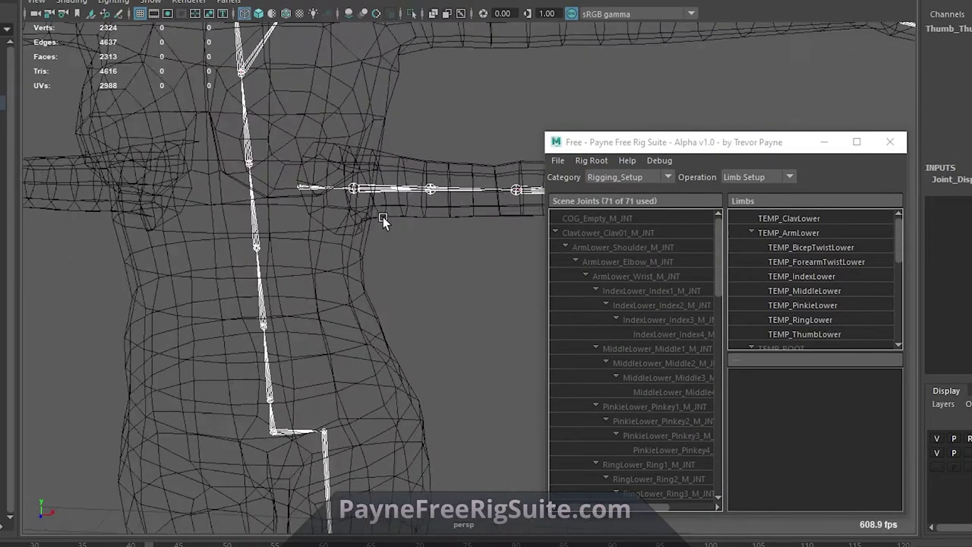
{"action": "middle_click_drag", "start_coordinate": [383, 217], "coordinate": [399, 223], "text": "alt"}
{"action": "left_click_drag", "start_coordinate": [316, 171], "coordinate": [230, 247]}
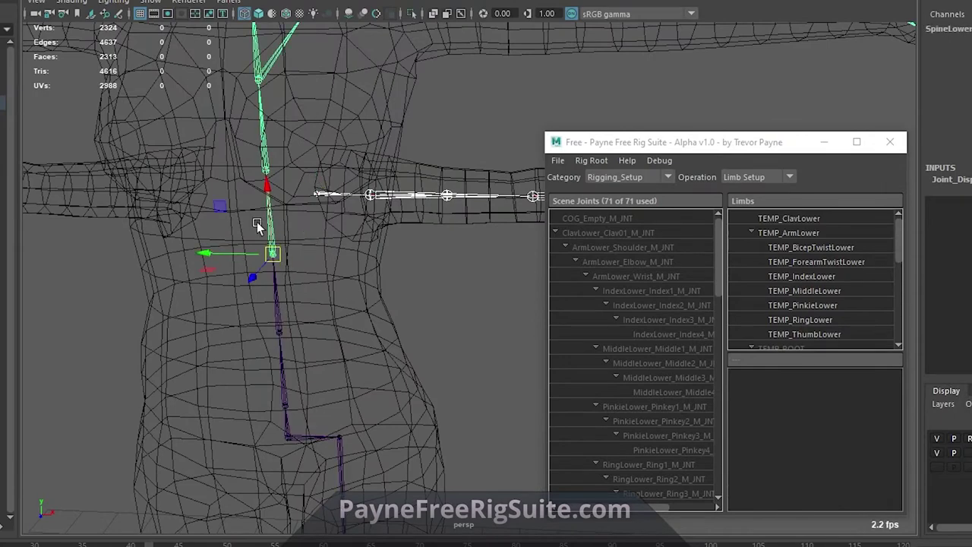
{"action": "left_click", "coordinate": [654, 231]}
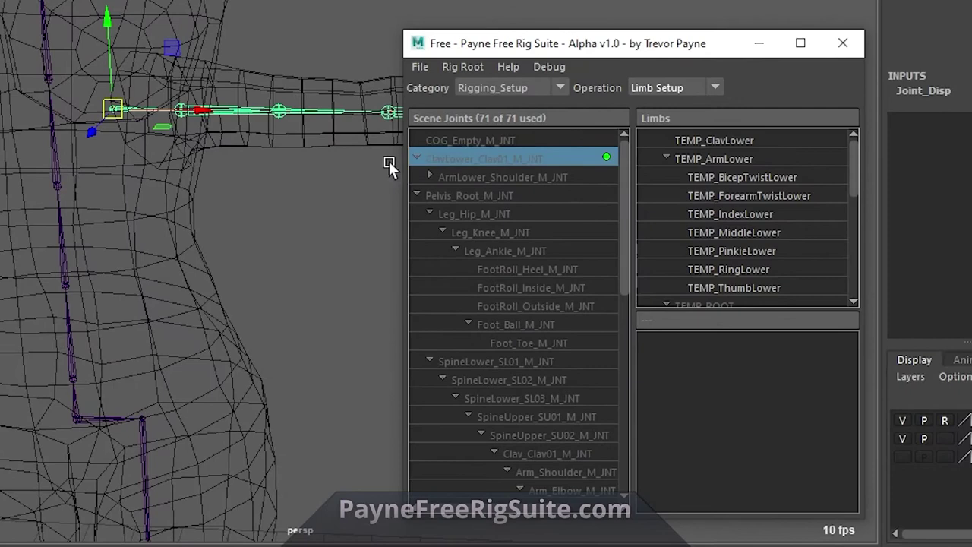
{"action": "left_click", "coordinate": [415, 158]}
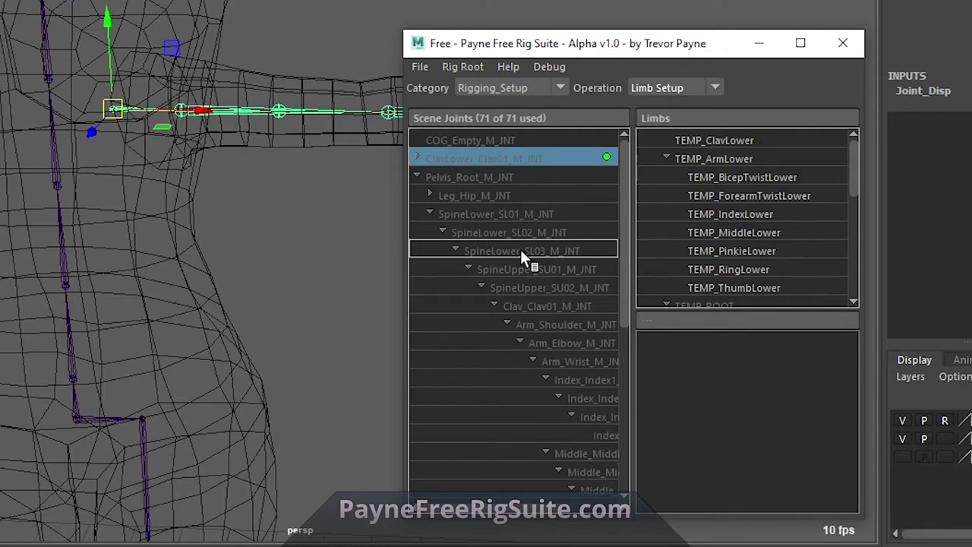
{"action": "left_click_drag", "start_coordinate": [520, 249], "coordinate": [520, 248]}
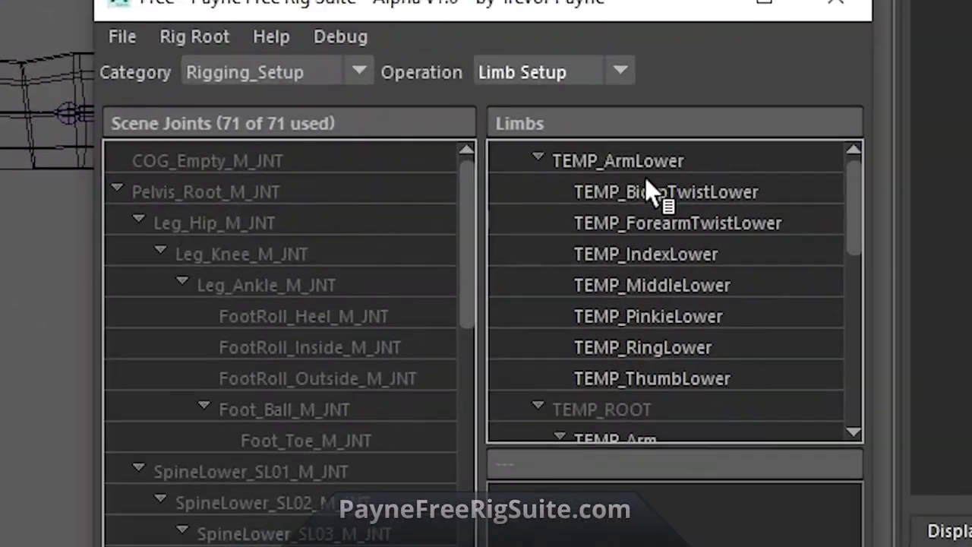
{"action": "scroll", "coordinate": [630, 326], "scroll_direction": "down", "scroll_amount": 3}
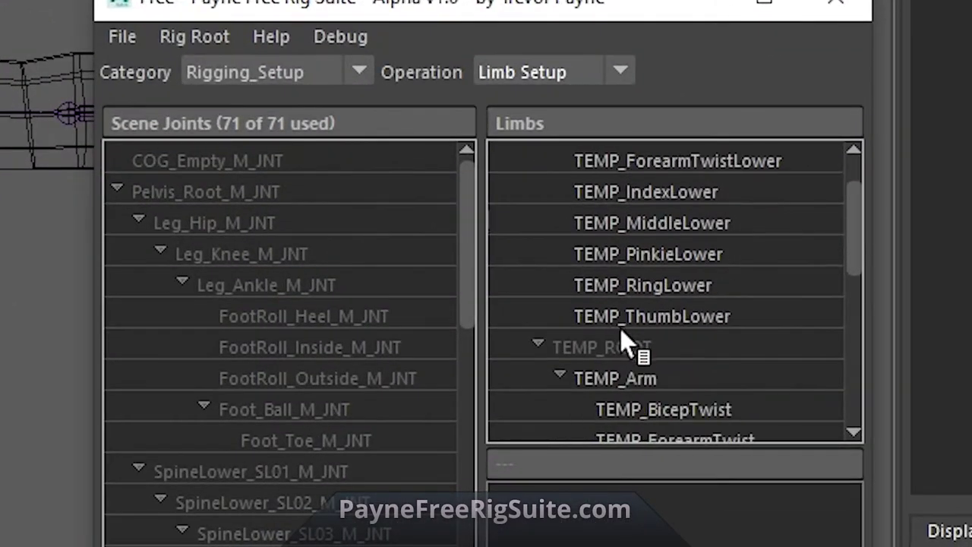
{"action": "scroll", "coordinate": [736, 349], "scroll_direction": "down", "scroll_amount": 2}
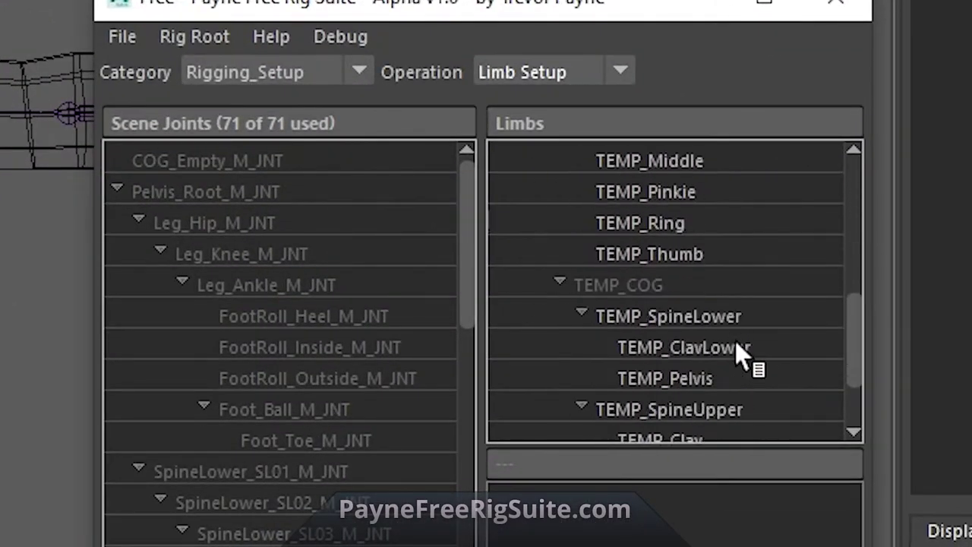
{"action": "left_click", "coordinate": [724, 347]}
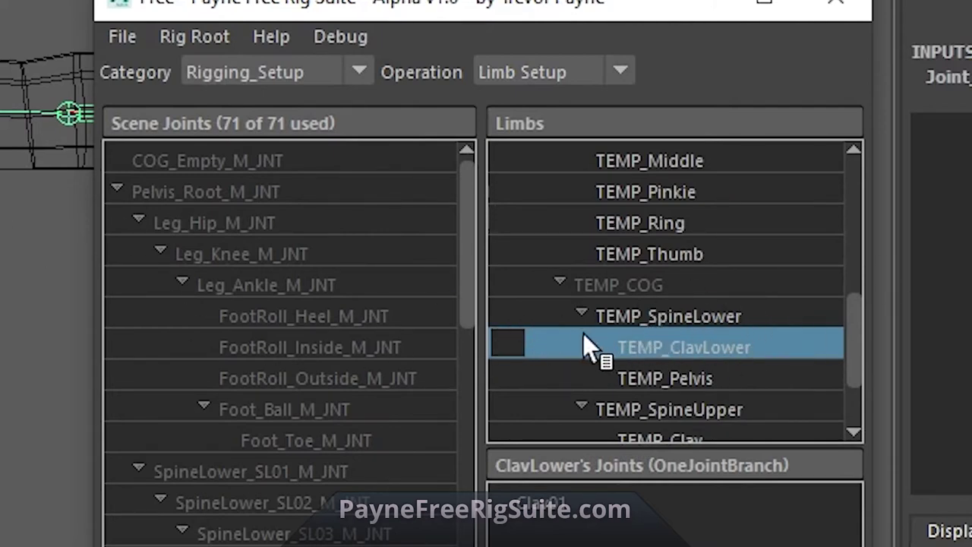
Switch the operation to Test and move the COG control to check that the lower arm follows the spine.
{"action": "left_click", "coordinate": [561, 72]}
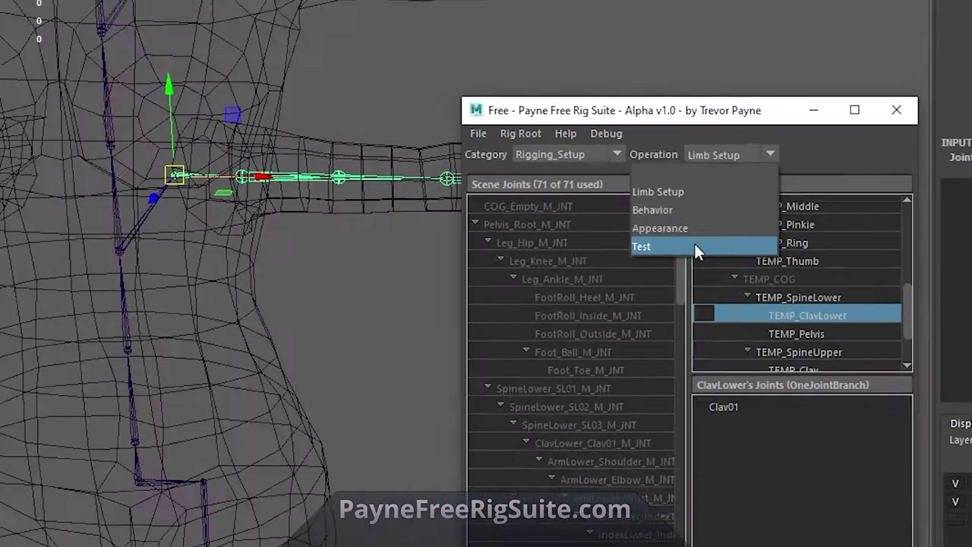
{"action": "left_click", "coordinate": [499, 230]}
{"action": "left_click_drag", "start_coordinate": [430, 272], "coordinate": [432, 274]}
{"action": "left_click_drag", "start_coordinate": [335, 255], "coordinate": [338, 283]}
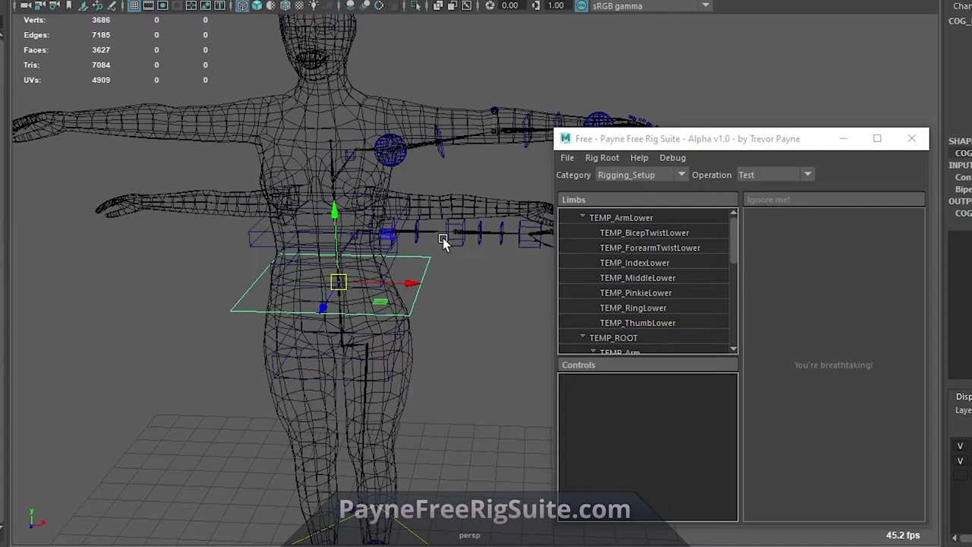
Select the TEMP_ArmLower limb and raise its Fkik attribute to switch the lower arm from FK to IK controls.
{"action": "middle_click_drag", "start_coordinate": [468, 237], "coordinate": [439, 249], "text": "alt"}
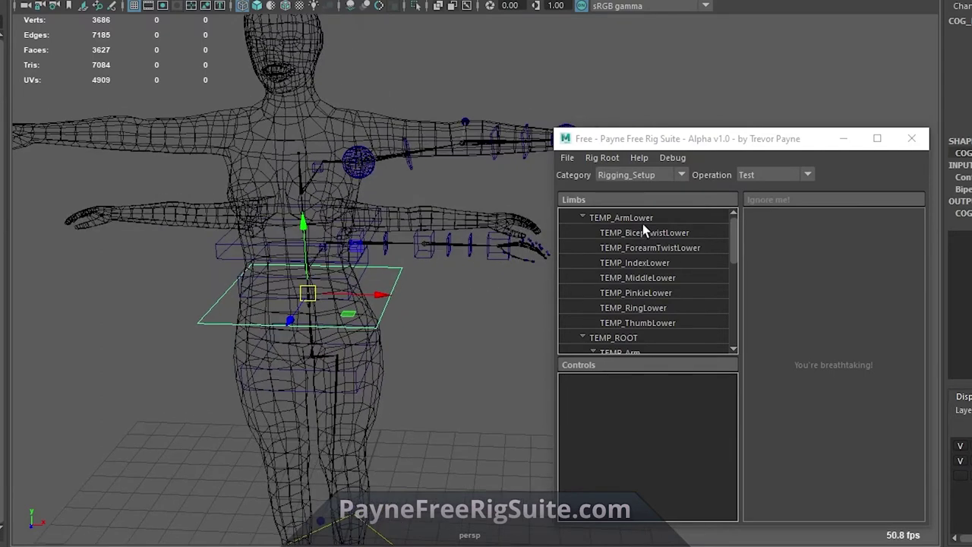
{"action": "scroll", "coordinate": [629, 324], "scroll_direction": "down", "scroll_amount": 3}
{"action": "scroll", "coordinate": [642, 326], "scroll_direction": "up", "scroll_amount": 3}
{"action": "left_click", "coordinate": [611, 219]}
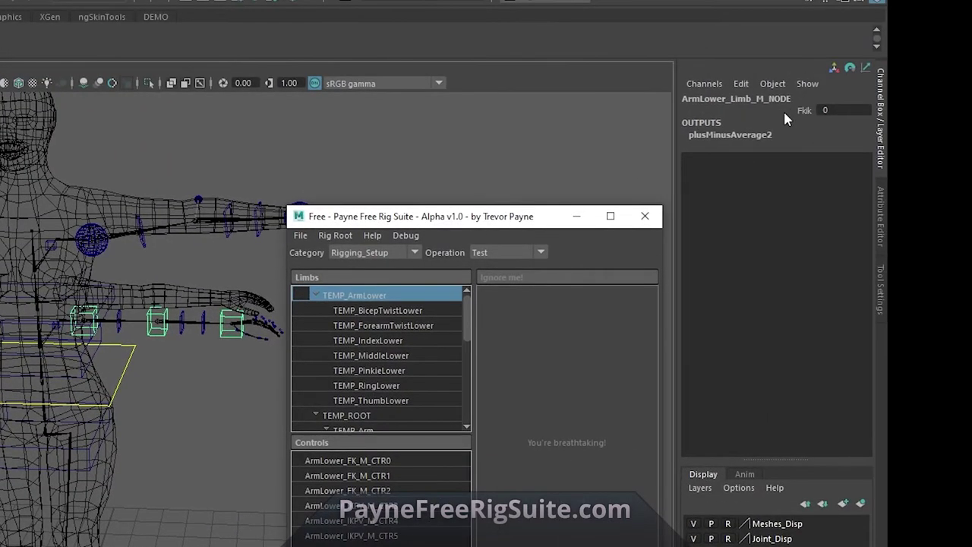
{"action": "left_click", "coordinate": [791, 113]}
{"action": "middle_click_drag", "start_coordinate": [607, 118], "coordinate": [644, 120]}
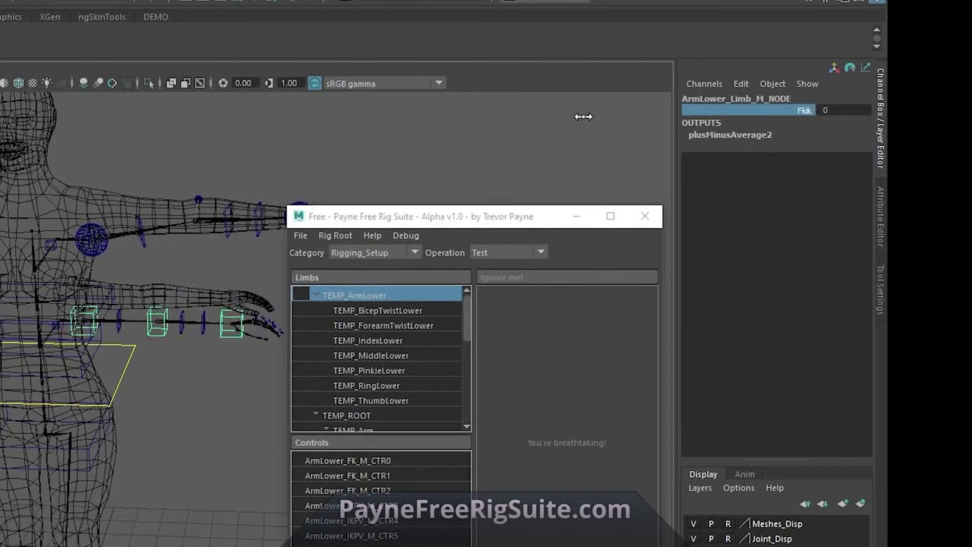
{"action": "middle_click_drag", "start_coordinate": [584, 116], "coordinate": [804, 112]}
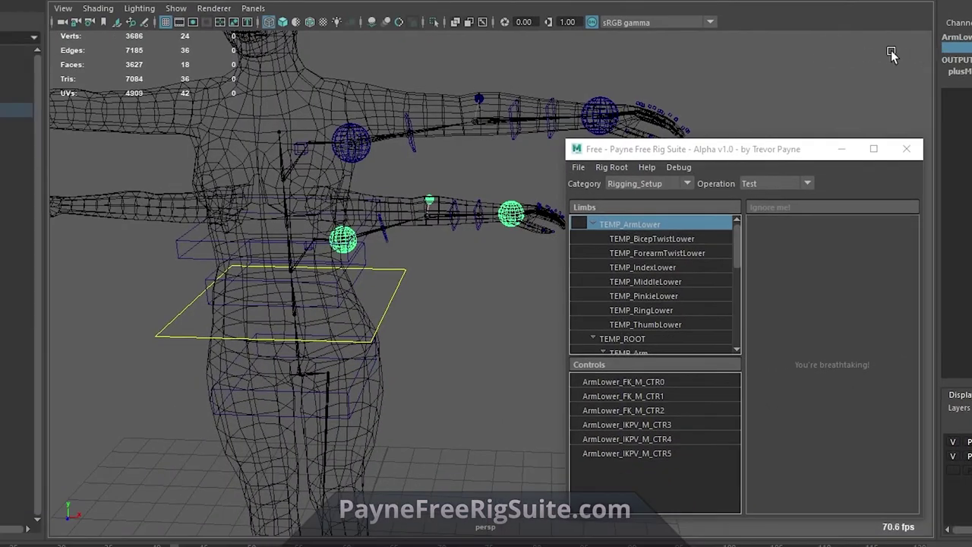
Move the COG control around to test how the lower arm behaves in IK.
{"action": "scroll", "coordinate": [741, 102], "scroll_direction": "up", "scroll_amount": 3}
{"action": "middle_click_drag", "start_coordinate": [440, 172], "coordinate": [419, 166], "text": "alt"}
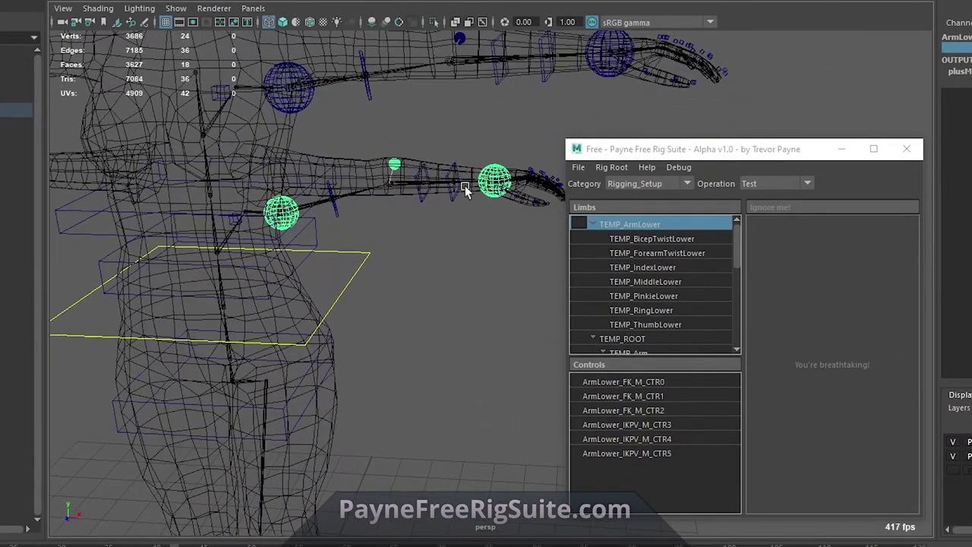
{"action": "left_click", "coordinate": [226, 282]}
{"action": "left_click_drag", "start_coordinate": [226, 282], "coordinate": [486, 214], "text": "alt"}
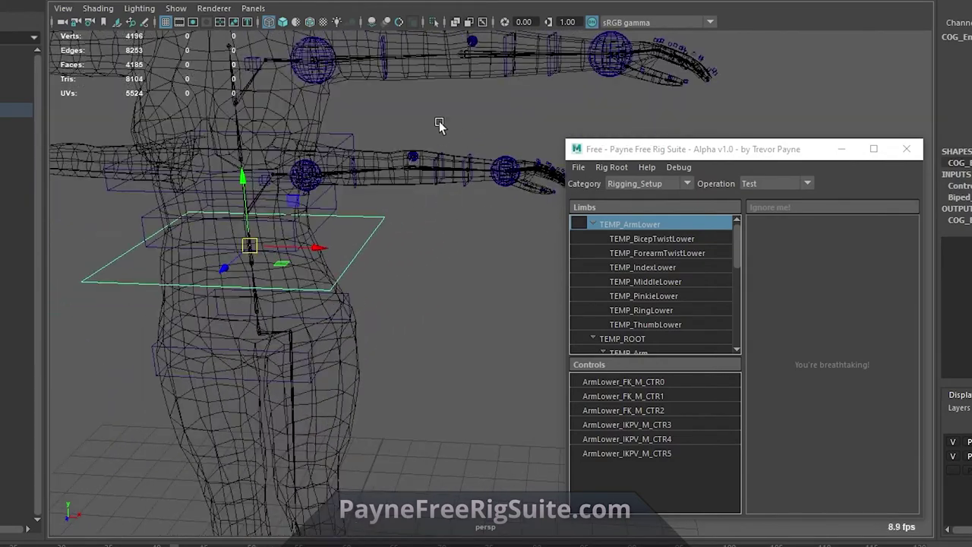
{"action": "left_click_drag", "start_coordinate": [412, 147], "coordinate": [445, 189], "text": "alt"}
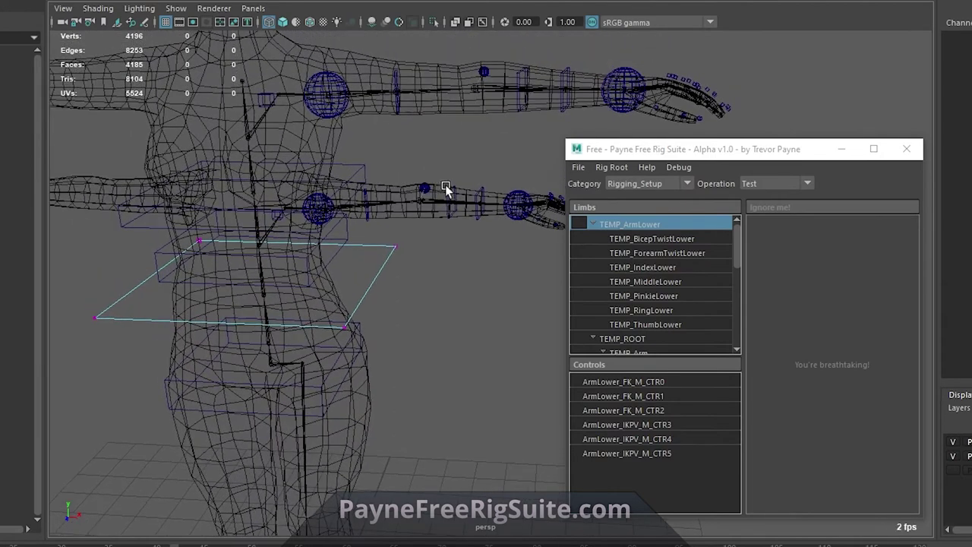
{"action": "scroll", "coordinate": [437, 235], "scroll_direction": "down", "scroll_amount": 5}
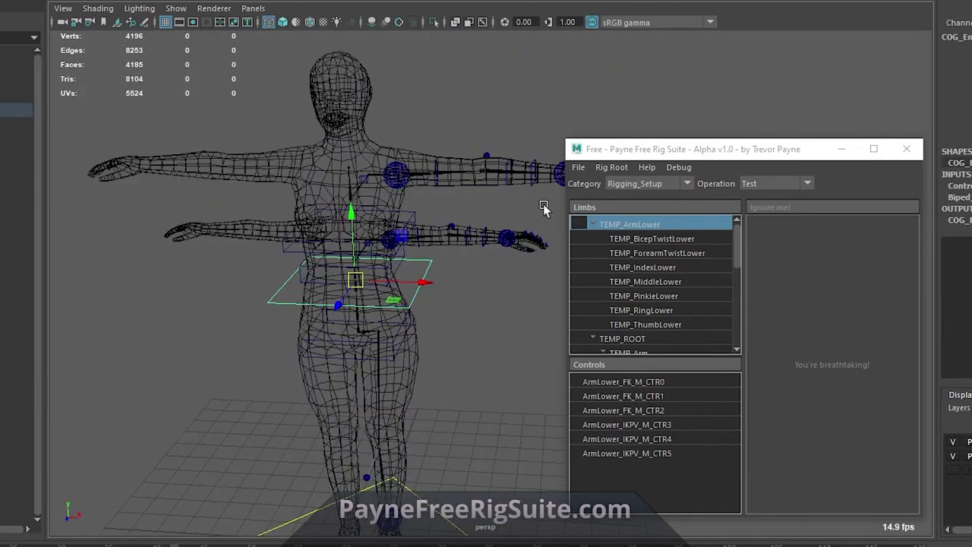
Return to Limb Setup and reset the joint scale of TEMP_ClavLower and the limbs from TEMP_ArmLower to TEMP_ThumbLower.
{"action": "left_click", "coordinate": [788, 184]}
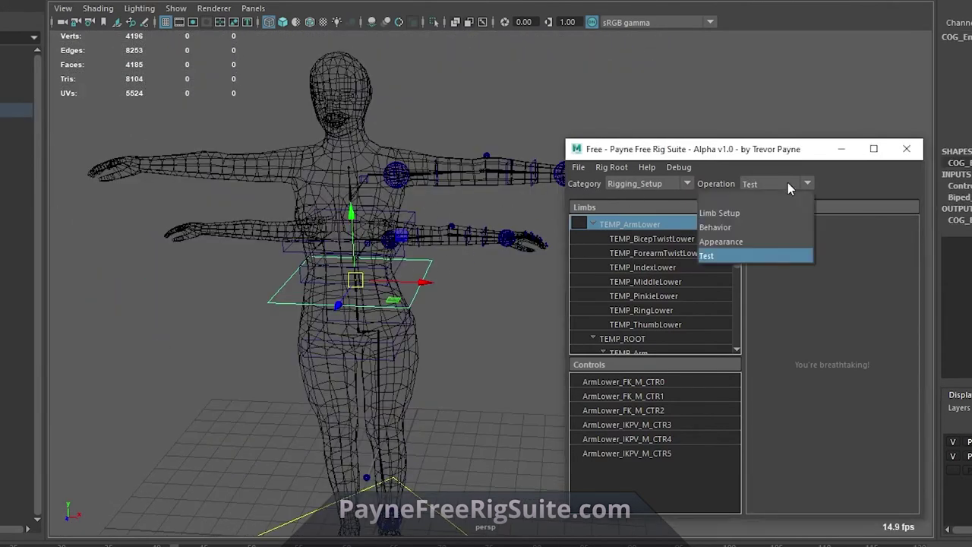
{"action": "left_click", "coordinate": [748, 215]}
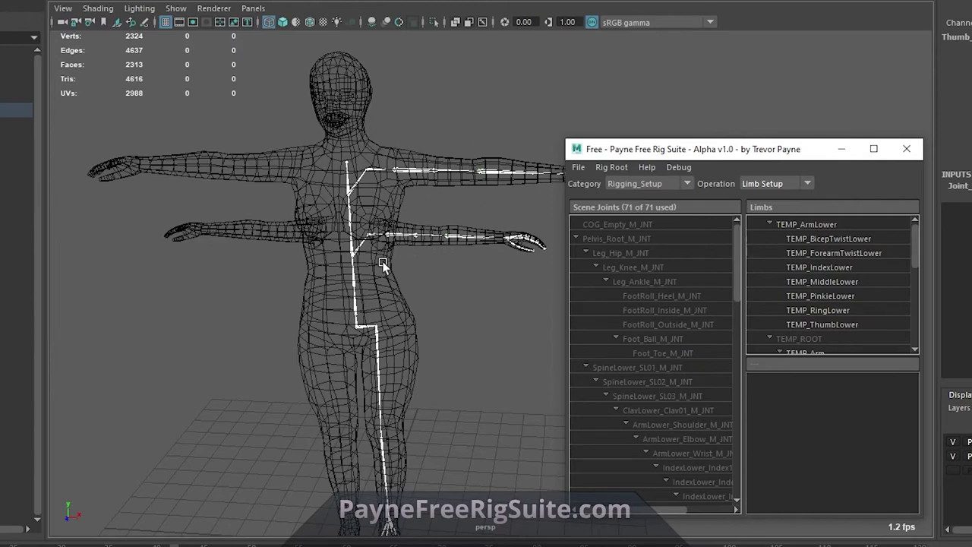
{"action": "middle_click_drag", "start_coordinate": [383, 267], "coordinate": [413, 250], "text": "alt"}
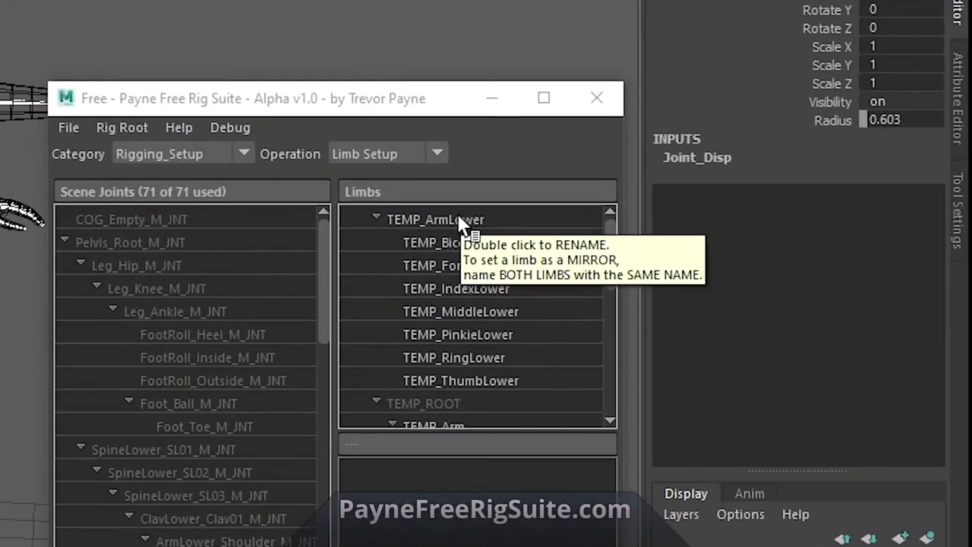
{"action": "left_click", "coordinate": [824, 225]}
{"action": "left_click", "coordinate": [488, 372], "text": "shift"}
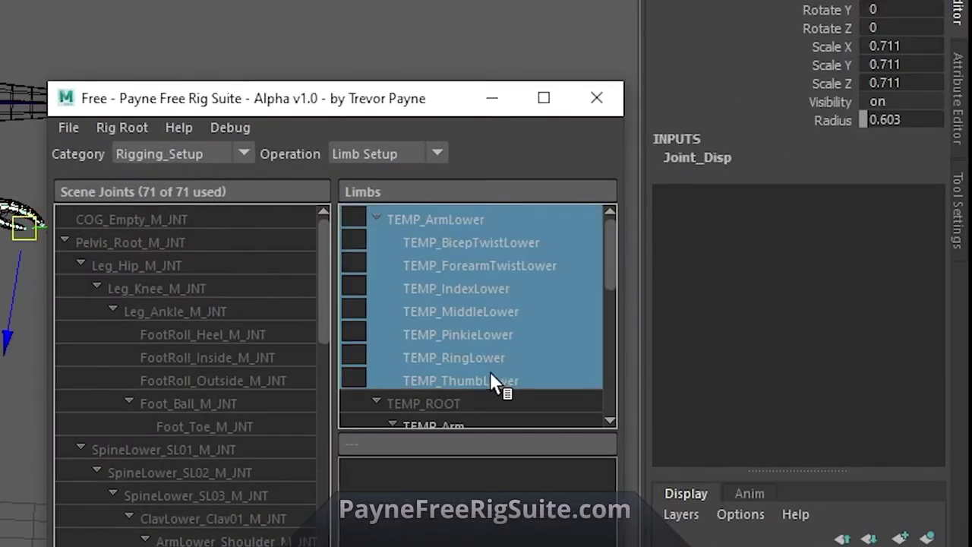
{"action": "scroll", "coordinate": [498, 358], "scroll_direction": "down", "scroll_amount": 3}
{"action": "scroll", "coordinate": [508, 358], "scroll_direction": "down", "scroll_amount": 3}
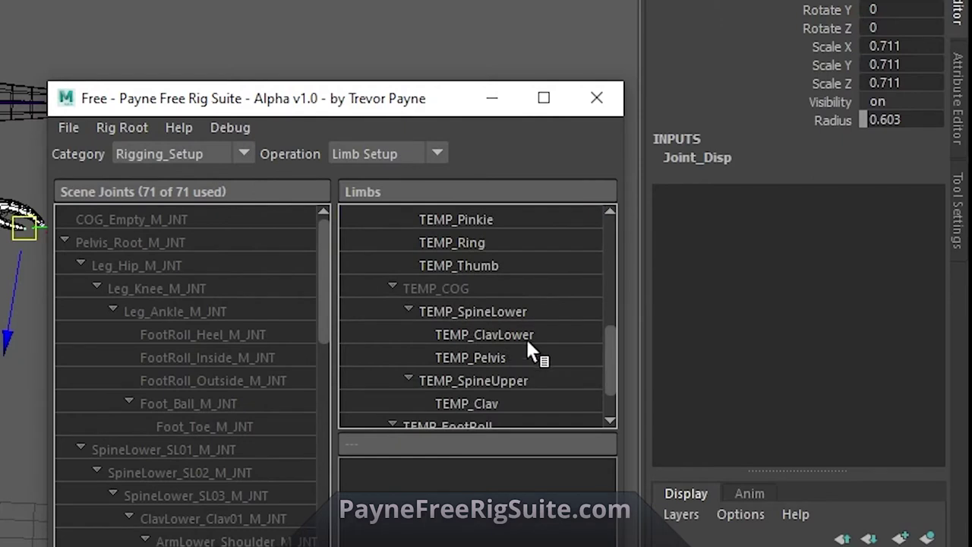
{"action": "left_click", "coordinate": [522, 335]}
{"action": "right_click", "coordinate": [516, 336]}
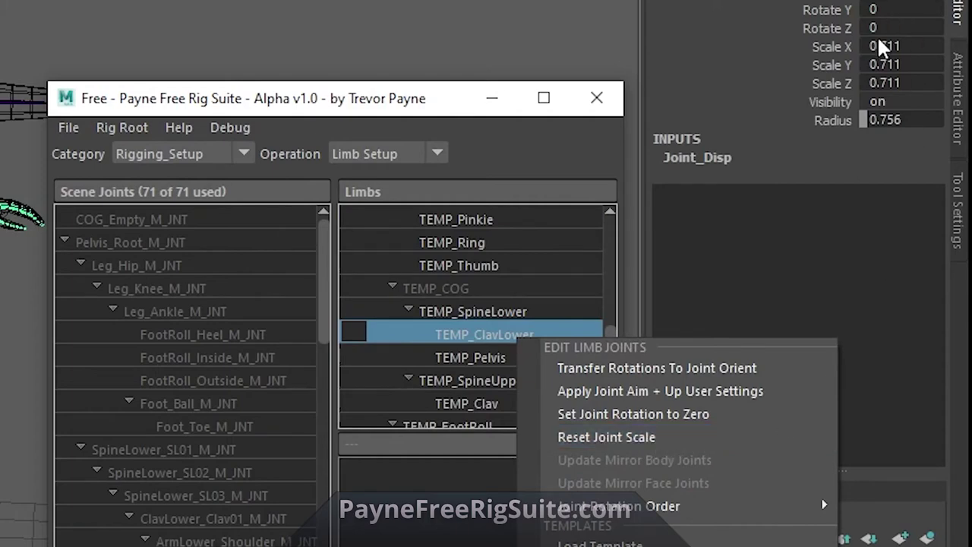
{"action": "left_click", "coordinate": [641, 437]}
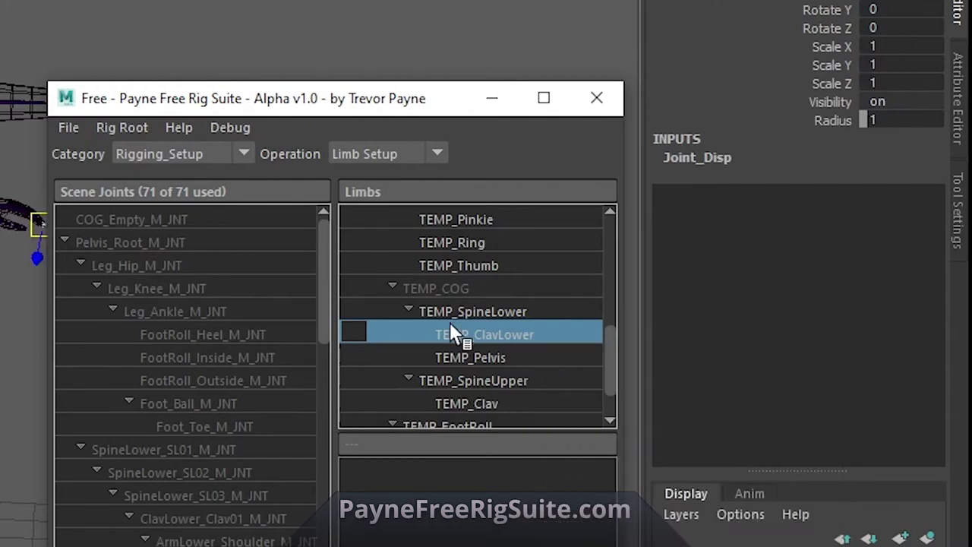
Mirror the selected lower clavicle and arm body limbs across the X axis, and collapse both TEMP_ArmLower groups.
{"action": "right_click", "coordinate": [500, 335]}
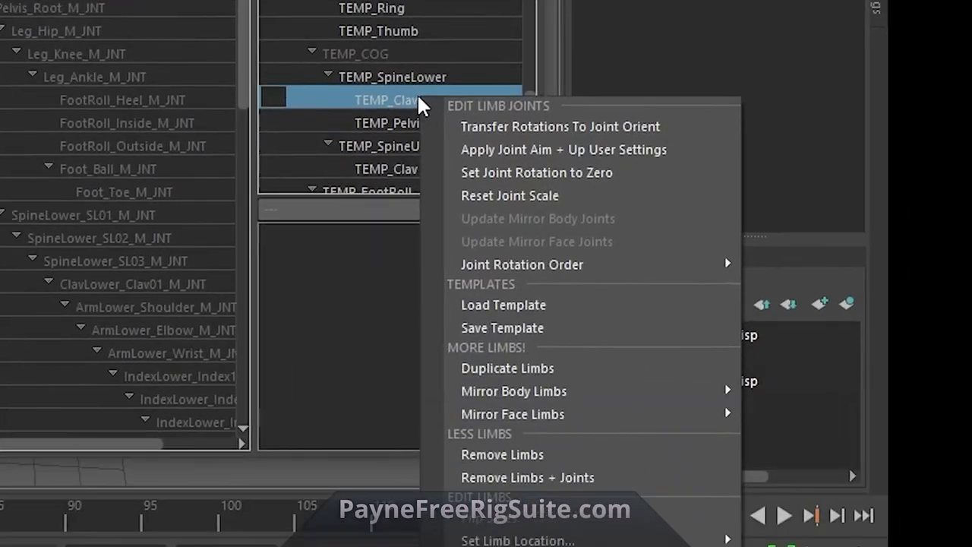
{"action": "mouse_move", "coordinate": [525, 391]}
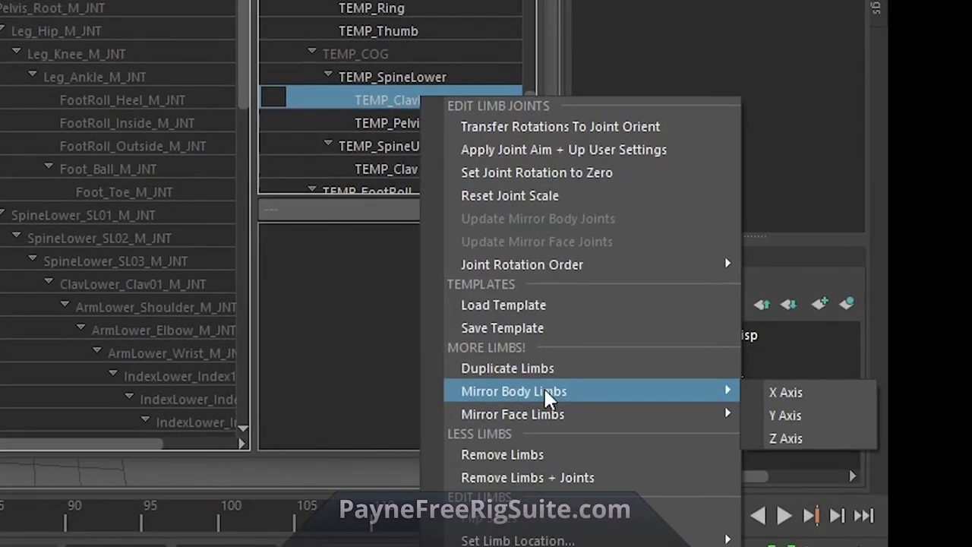
{"action": "left_click", "coordinate": [815, 401]}
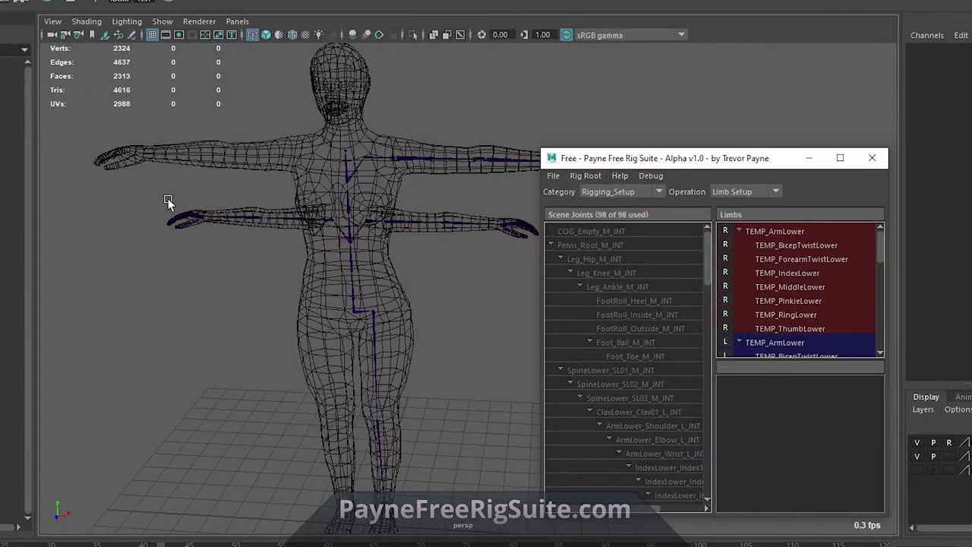
{"action": "middle_click_drag", "start_coordinate": [282, 160], "coordinate": [288, 197], "text": "alt"}
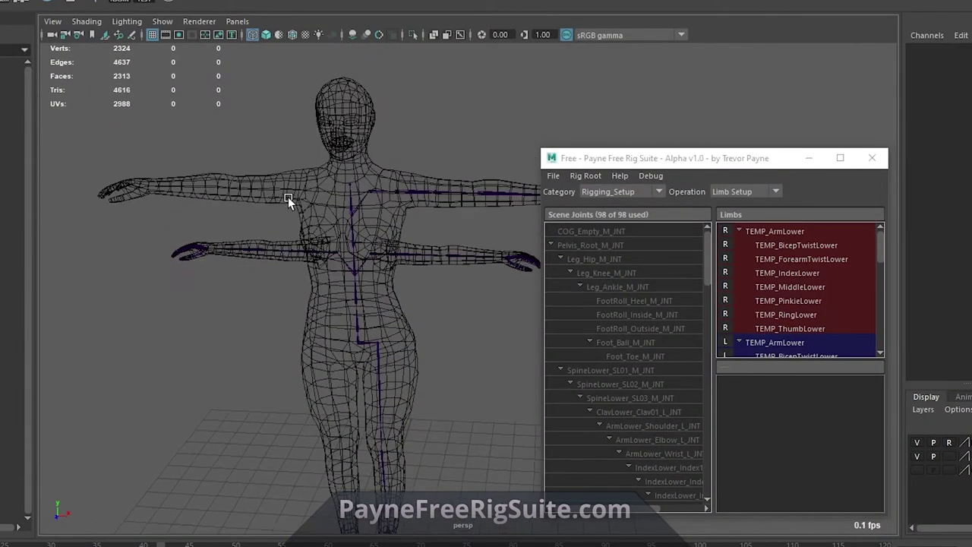
{"action": "left_click", "coordinate": [740, 231]}
{"action": "left_click", "coordinate": [738, 244]}
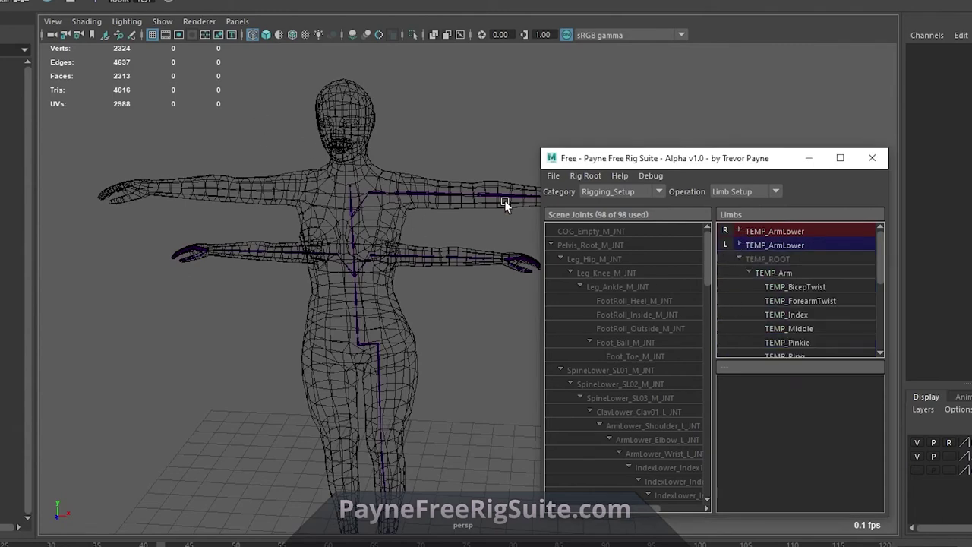
Mirror the upper arm body limbs from TEMP_Arm to TEMP_Thumb together with TEMP_Clav to the other side of the body.
{"action": "middle_click_drag", "start_coordinate": [505, 204], "coordinate": [421, 199], "text": "alt"}
{"action": "left_click", "coordinate": [759, 272]}
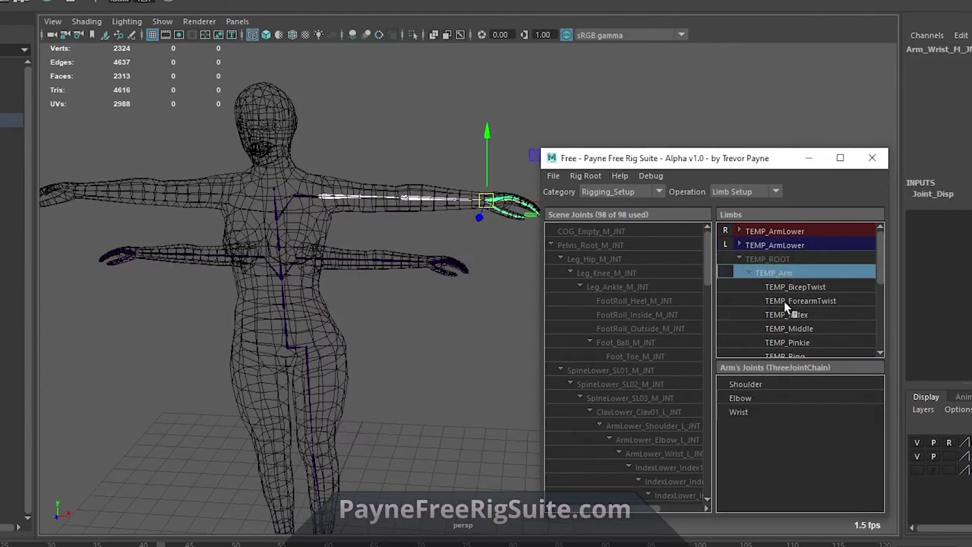
{"action": "scroll", "coordinate": [790, 313], "scroll_direction": "down", "scroll_amount": 3}
{"action": "left_click", "coordinate": [803, 325], "text": "shift"}
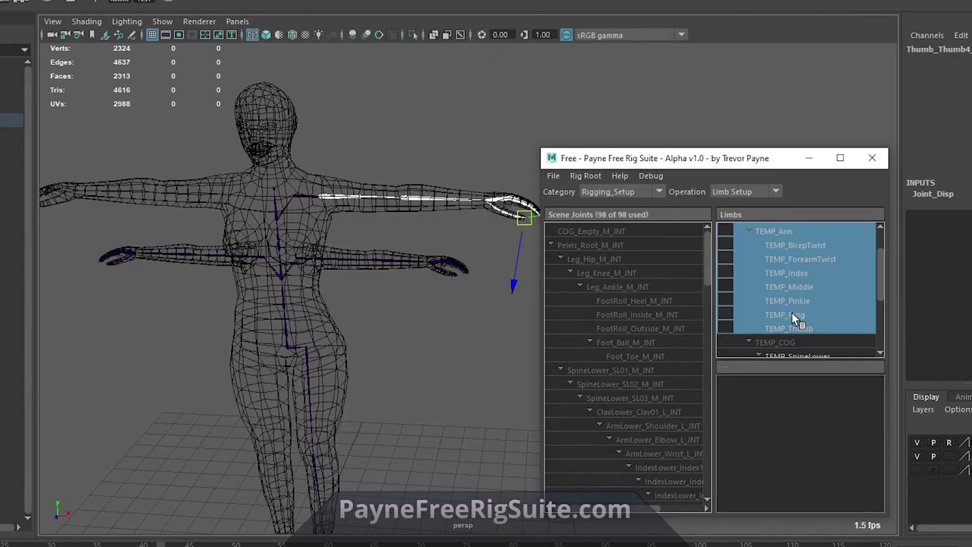
{"action": "scroll", "coordinate": [792, 312], "scroll_direction": "down", "scroll_amount": 6}
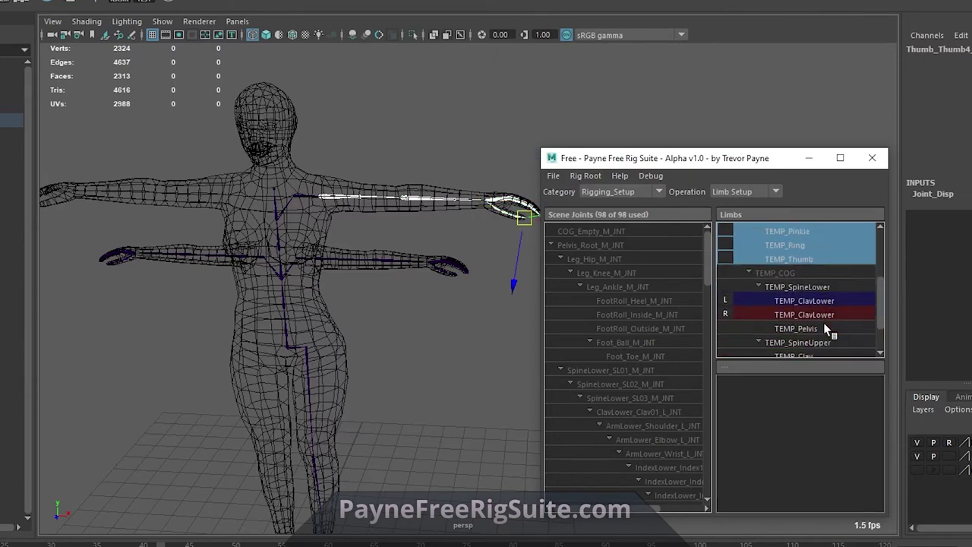
{"action": "scroll", "coordinate": [823, 323], "scroll_direction": "down", "scroll_amount": 2}
{"action": "left_click", "coordinate": [804, 327]}
{"action": "right_click", "coordinate": [796, 329]}
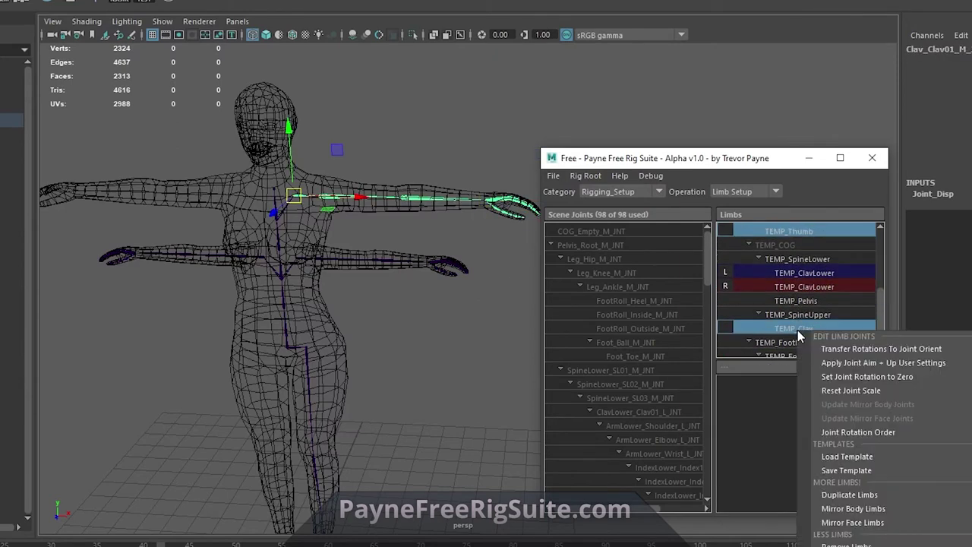
{"action": "left_click", "coordinate": [853, 508]}
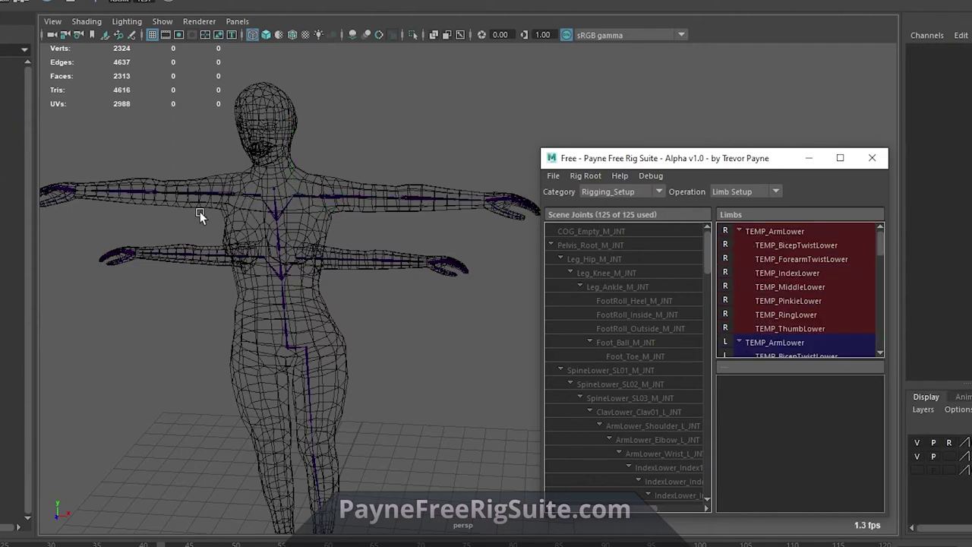
Mirror the TEMP_FootRoll, TEMP_Foot and leg body limbs across the X axis.
{"action": "middle_click_drag", "start_coordinate": [200, 211], "coordinate": [276, 330], "text": "alt"}
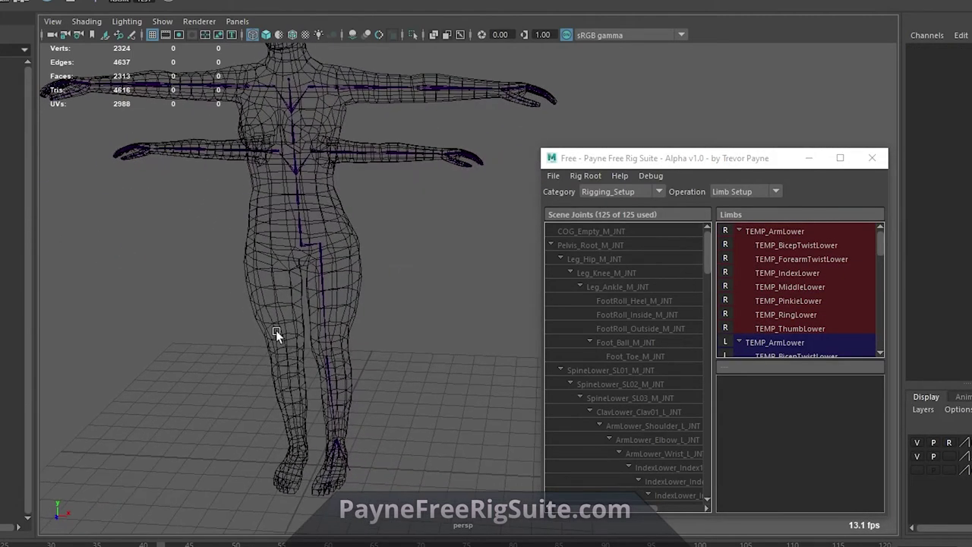
{"action": "scroll", "coordinate": [786, 278], "scroll_direction": "down", "scroll_amount": 5}
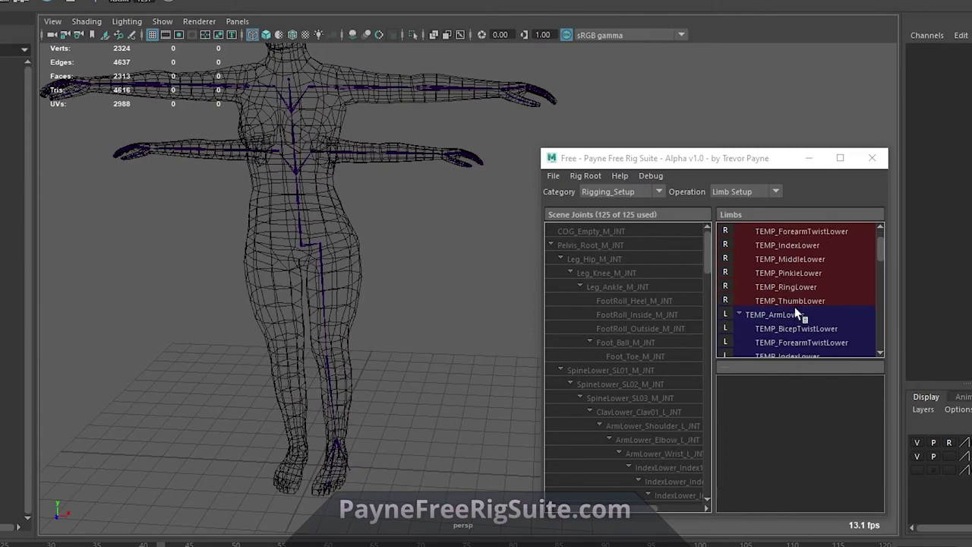
{"action": "scroll", "coordinate": [797, 309], "scroll_direction": "down", "scroll_amount": 8}
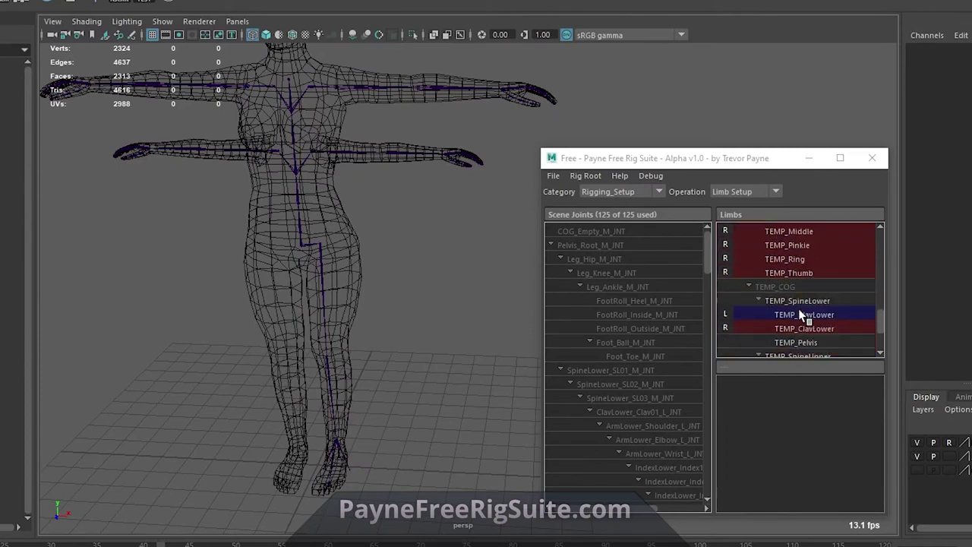
{"action": "left_click", "coordinate": [804, 325]}
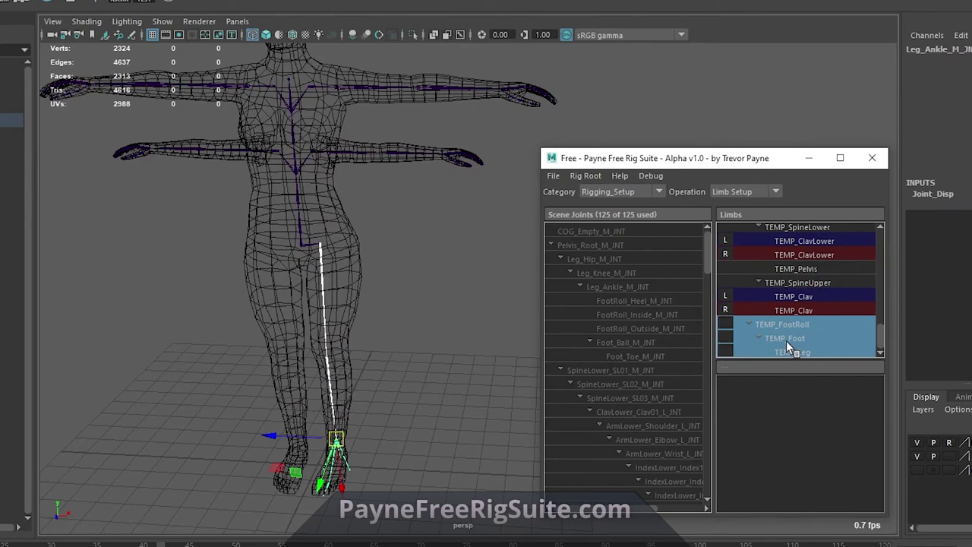
{"action": "right_click", "coordinate": [802, 338]}
{"action": "mouse_move", "coordinate": [883, 520]}
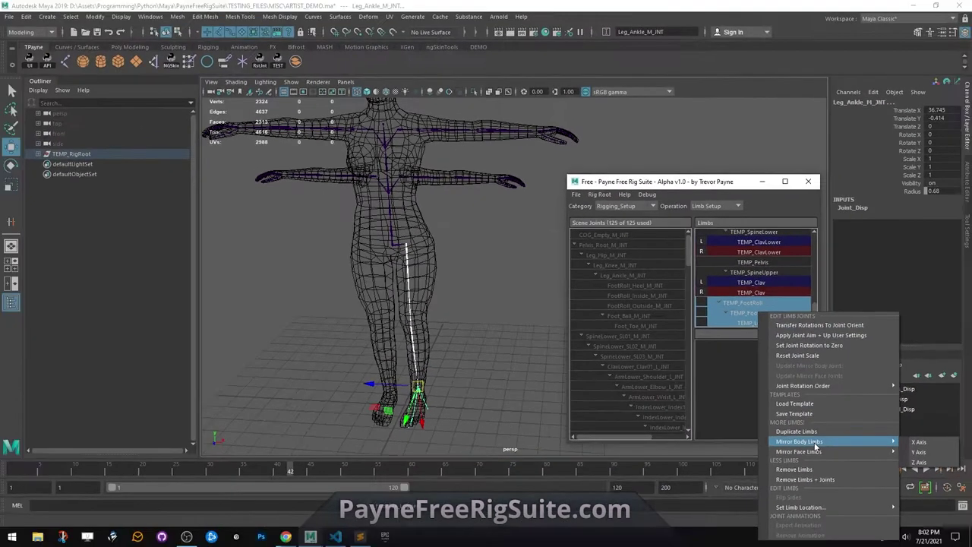
{"action": "left_click", "coordinate": [942, 448]}
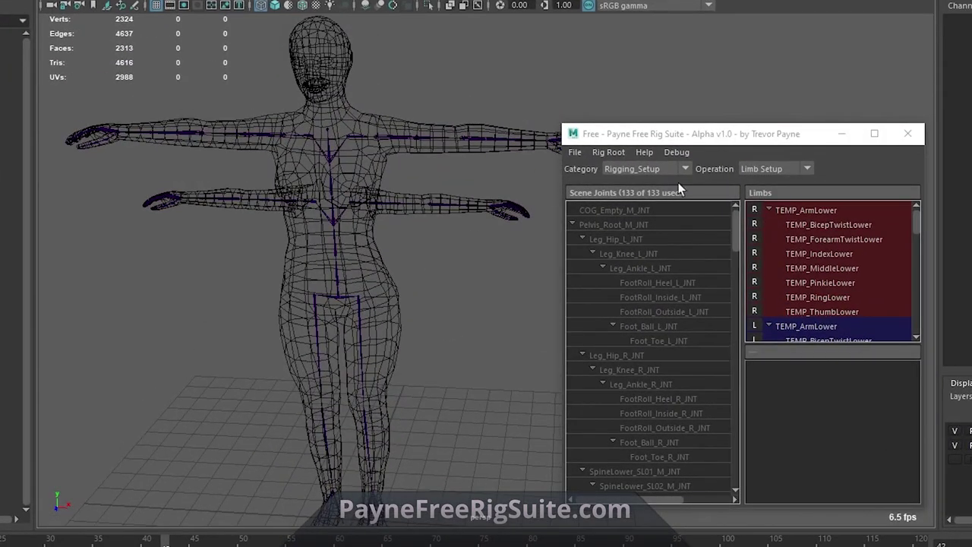
Switch the operation to Test and move the COG control to check how the fully mirrored rig behaves.
{"action": "left_click", "coordinate": [776, 169]}
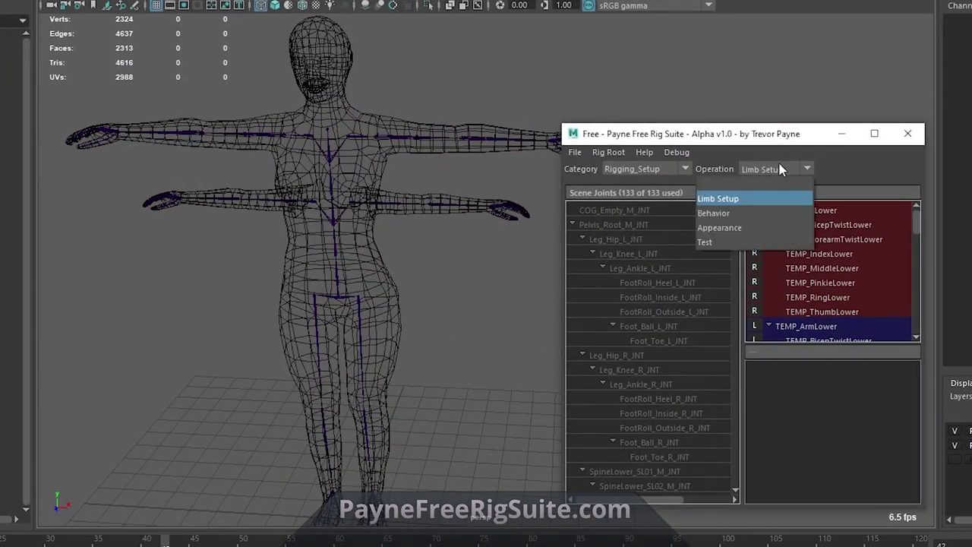
{"action": "left_click", "coordinate": [735, 244]}
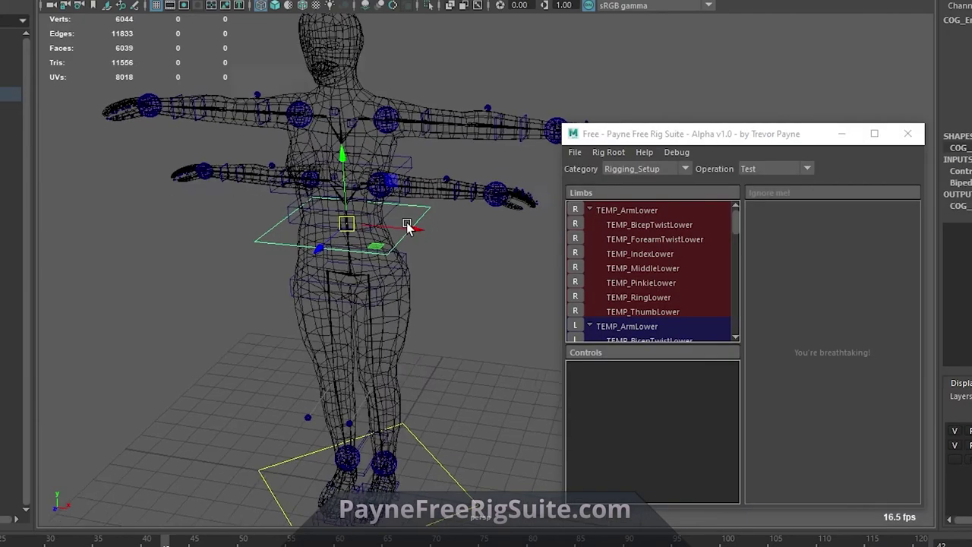
{"action": "mouse_move", "coordinate": [326, 258]}
{"action": "left_mouse_down"}
{"action": "mouse_move", "coordinate": [358, 261]}
{"action": "mouse_move", "coordinate": [330, 215]}
{"action": "mouse_move", "coordinate": [321, 274]}
{"action": "mouse_move", "coordinate": [369, 258]}
{"action": "mouse_move", "coordinate": [345, 238]}
{"action": "mouse_move", "coordinate": [343, 278]}
{"action": "mouse_move", "coordinate": [293, 225]}
{"action": "mouse_move", "coordinate": [283, 262]}
{"action": "mouse_move", "coordinate": [309, 282]}
{"action": "mouse_move", "coordinate": [336, 278]}
{"action": "mouse_move", "coordinate": [329, 274]}
{"action": "left_mouse_up"}
{"action": "middle_click_drag", "start_coordinate": [378, 319], "coordinate": [371, 230], "text": "alt"}
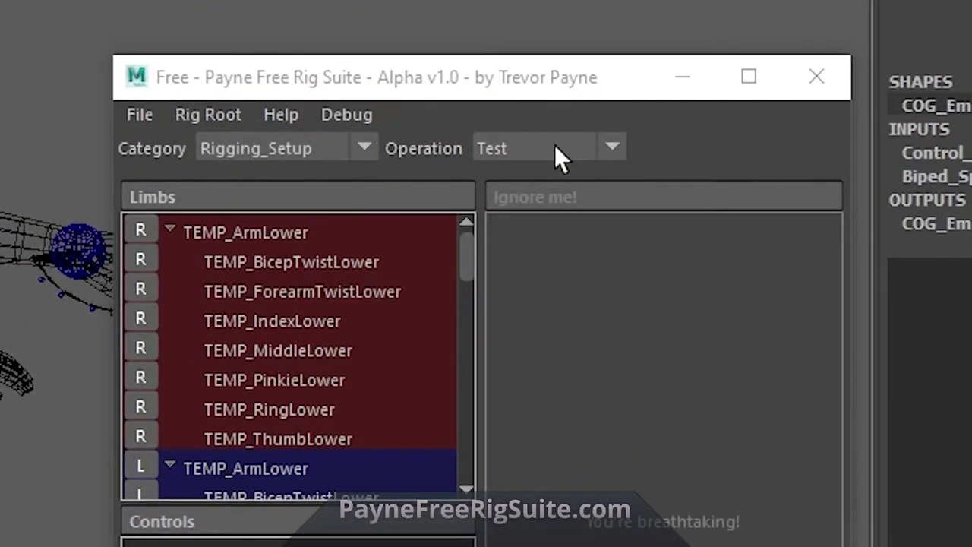
Add FourArmGirl_Mesh to the skinned meshes using the Mesh Setup operation of the Skinning_Setup category.
{"action": "left_click", "coordinate": [555, 146]}
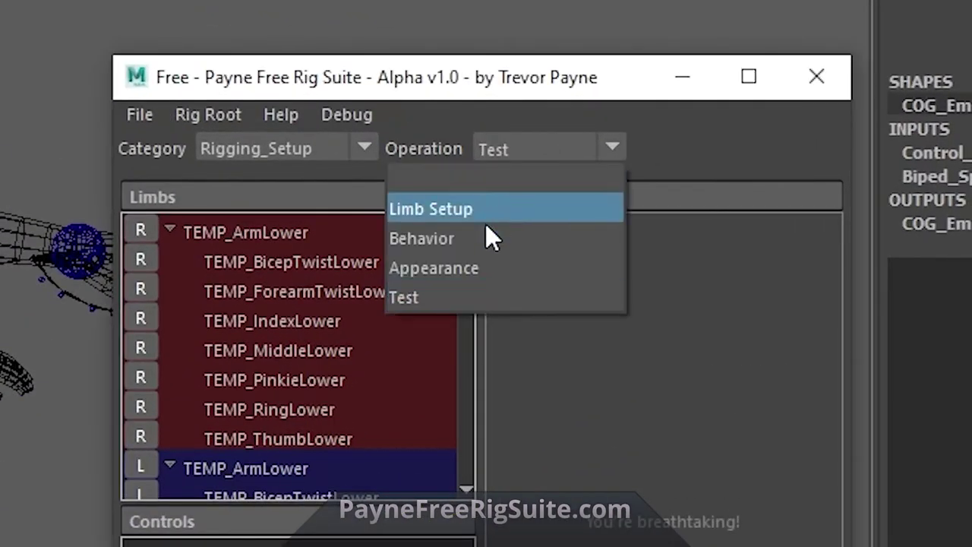
{"action": "left_click", "coordinate": [468, 304]}
{"action": "left_click", "coordinate": [275, 149]}
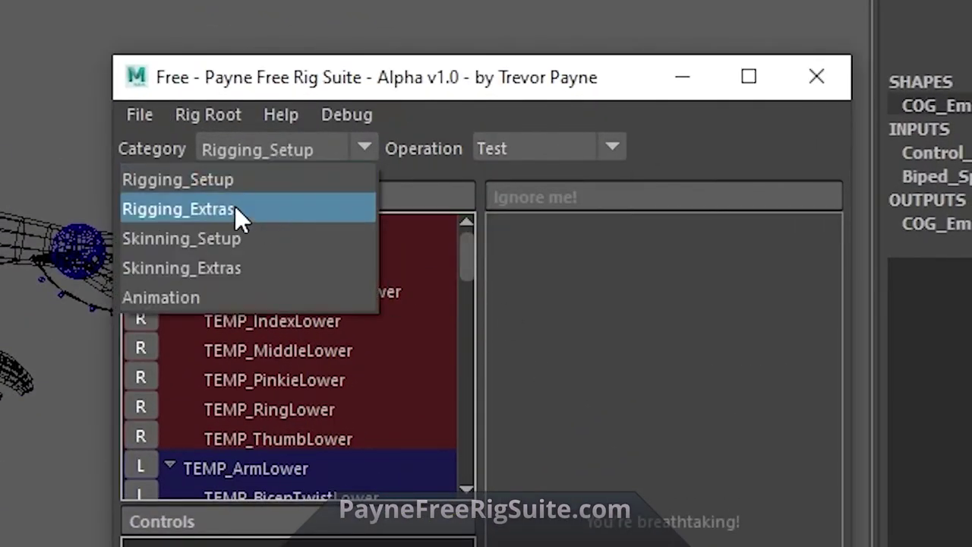
{"action": "left_click", "coordinate": [264, 237]}
{"action": "left_click", "coordinate": [525, 146]}
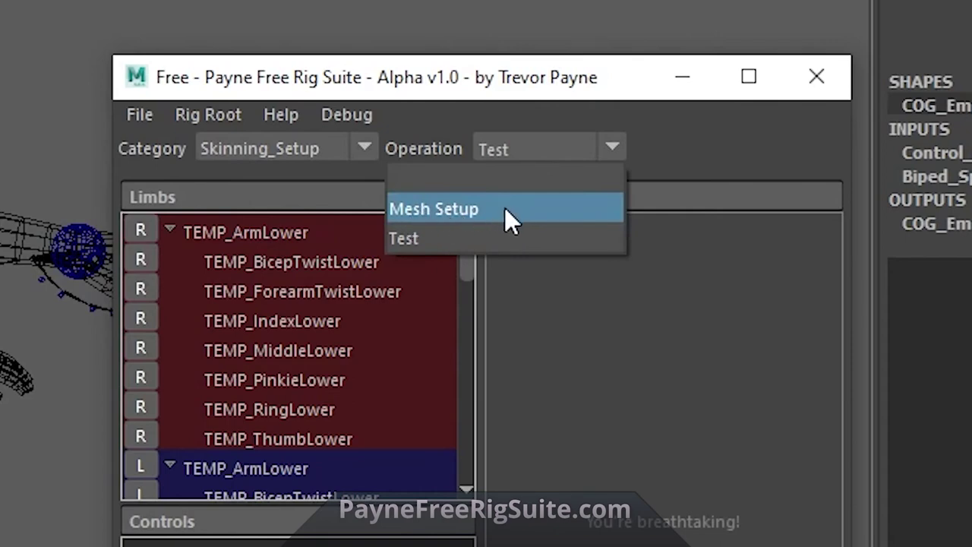
{"action": "left_click", "coordinate": [505, 207]}
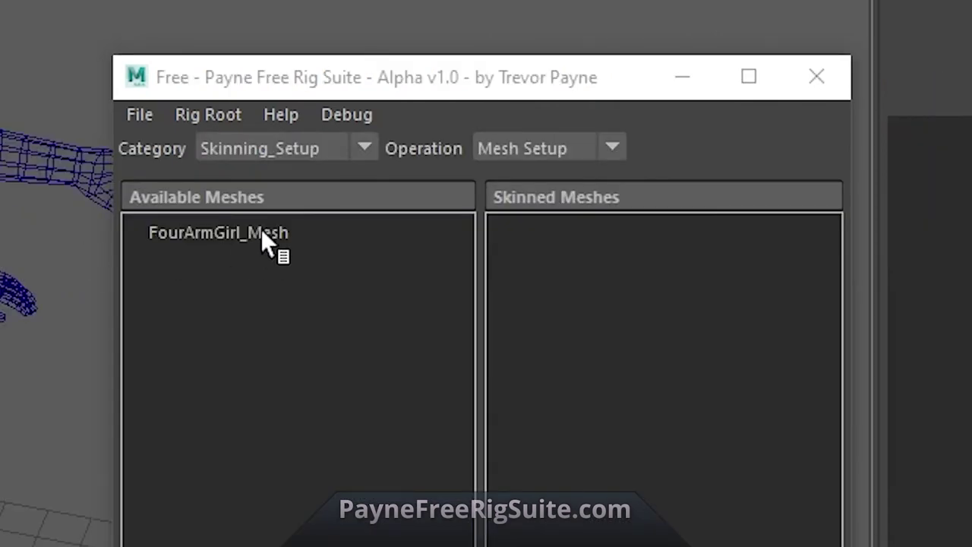
{"action": "left_click", "coordinate": [266, 230]}
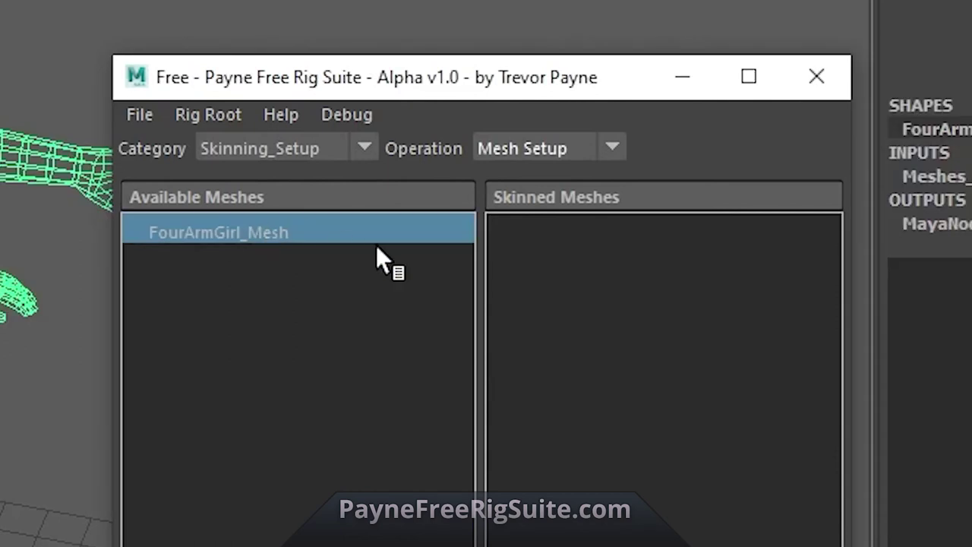
{"action": "right_click", "coordinate": [269, 228]}
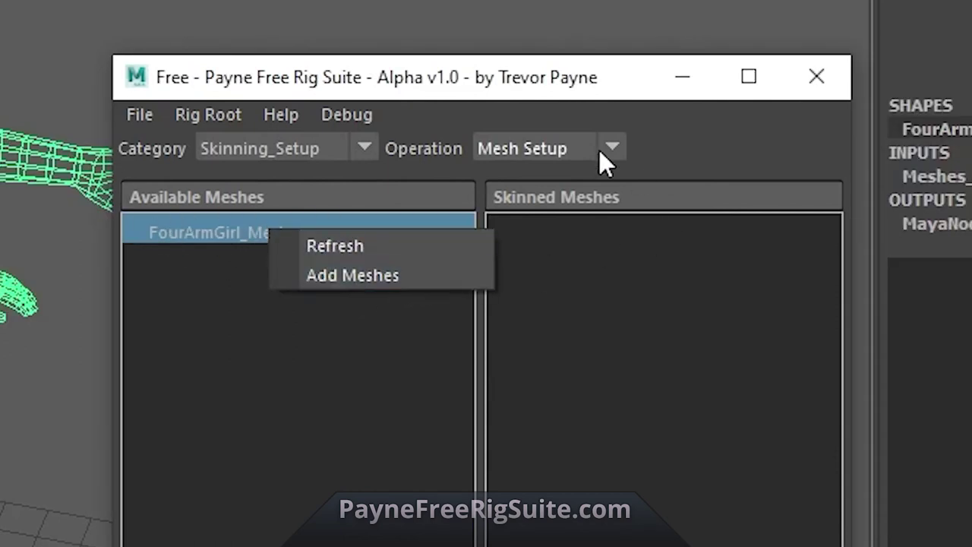
{"action": "left_click", "coordinate": [400, 276]}
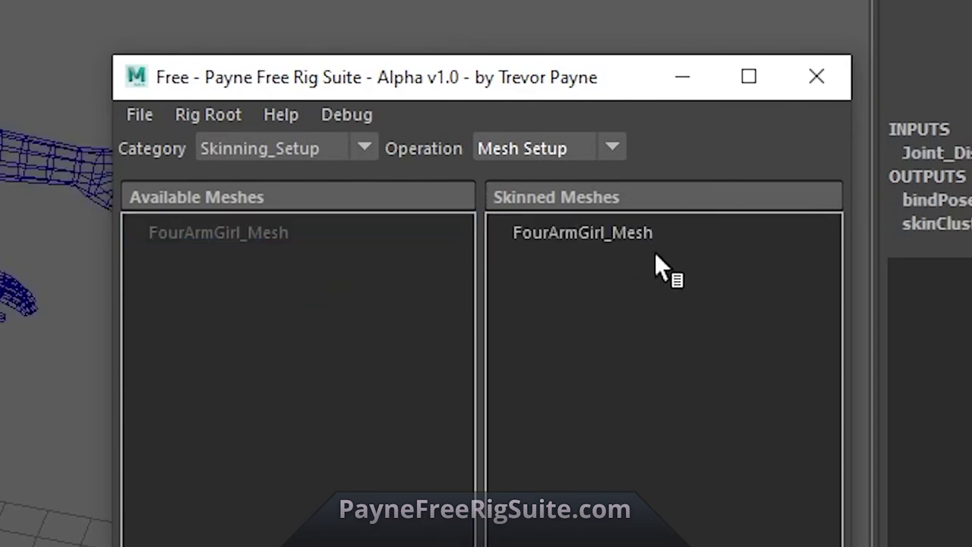
Switch the skinning operation to Test and show the character in shaded display.
{"action": "left_click", "coordinate": [523, 160]}
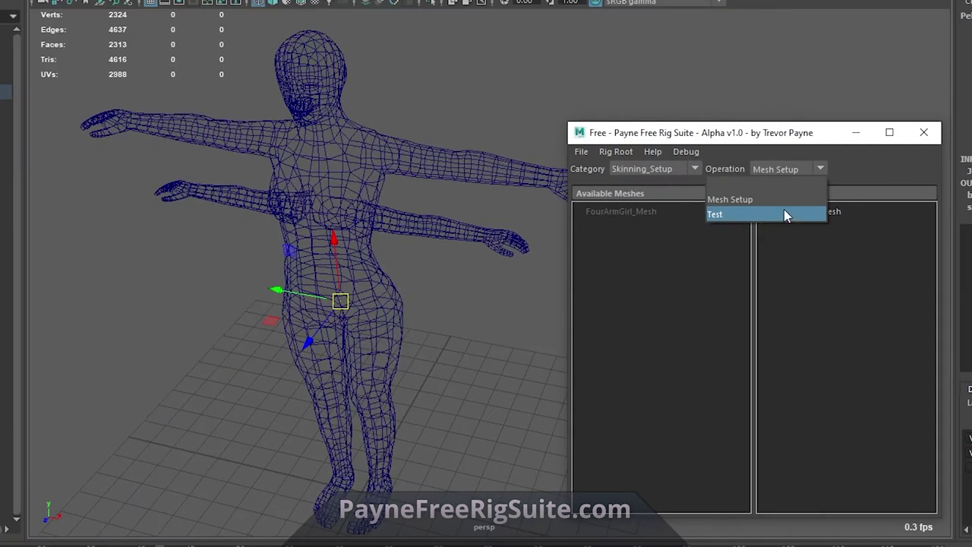
{"action": "left_click", "coordinate": [751, 218]}
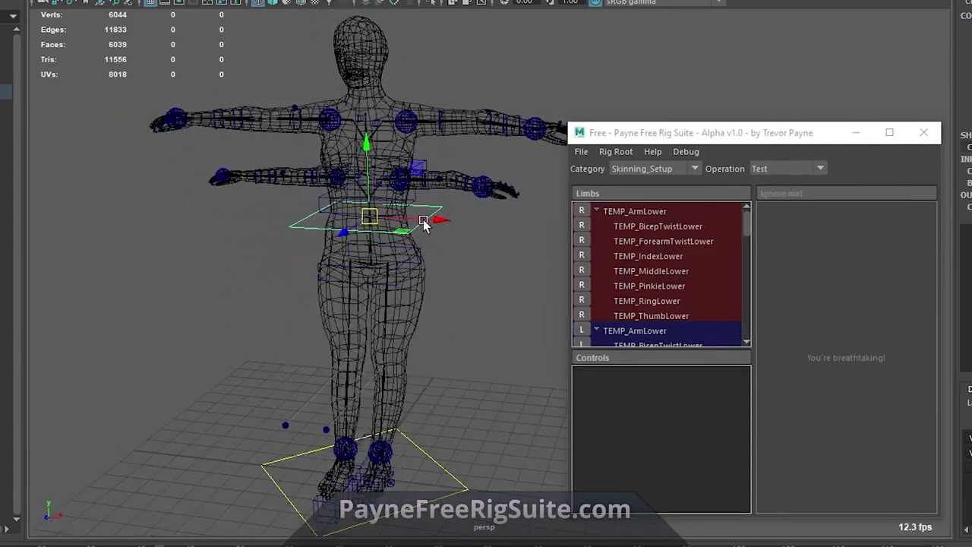
{"action": "right_click_drag", "start_coordinate": [426, 222], "coordinate": [522, 261], "text": "alt"}
{"action": "key", "text": "5"}
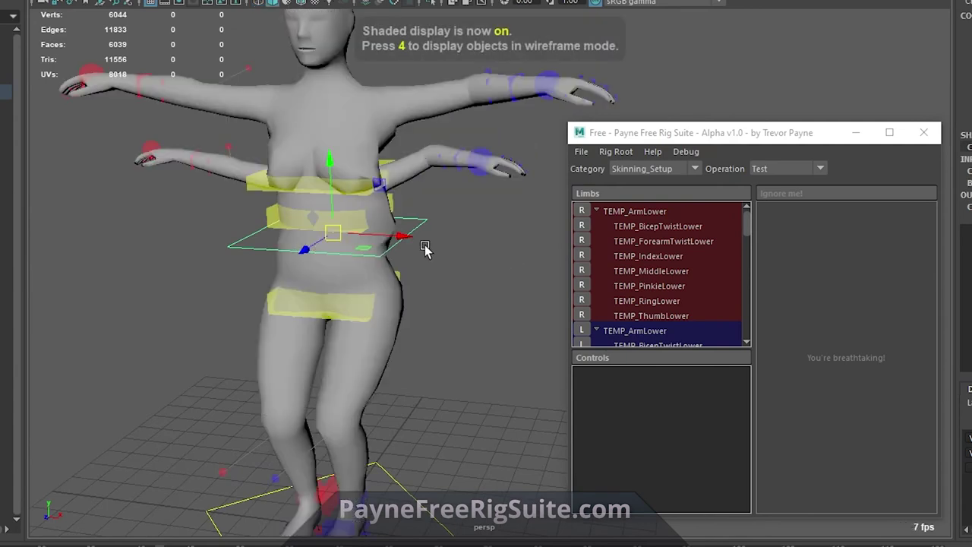
Move the COG control slightly to test how the skinned mesh deforms around the torso and arms.
{"action": "scroll", "coordinate": [425, 251], "scroll_direction": "up", "scroll_amount": 2}
{"action": "middle_click_drag", "start_coordinate": [427, 236], "coordinate": [455, 276], "text": "alt"}
{"action": "right_click_drag", "start_coordinate": [455, 275], "coordinate": [503, 274], "text": "alt"}
{"action": "middle_click_drag", "start_coordinate": [377, 253], "coordinate": [391, 278], "text": "alt"}
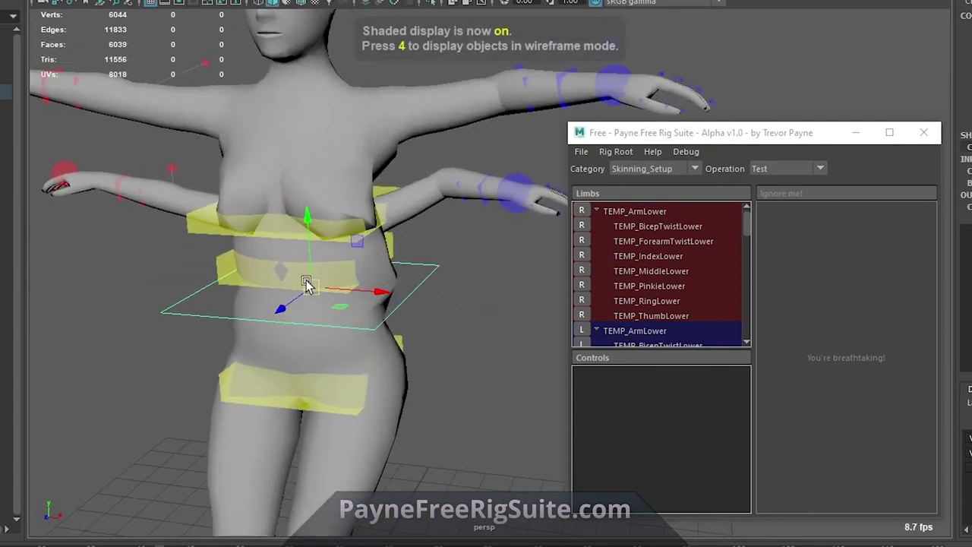
{"action": "mouse_move", "coordinate": [310, 283]}
{"action": "left_mouse_down"}
{"action": "mouse_move", "coordinate": [293, 302]}
{"action": "mouse_move", "coordinate": [304, 321]}
{"action": "mouse_move", "coordinate": [315, 291]}
{"action": "left_mouse_up"}
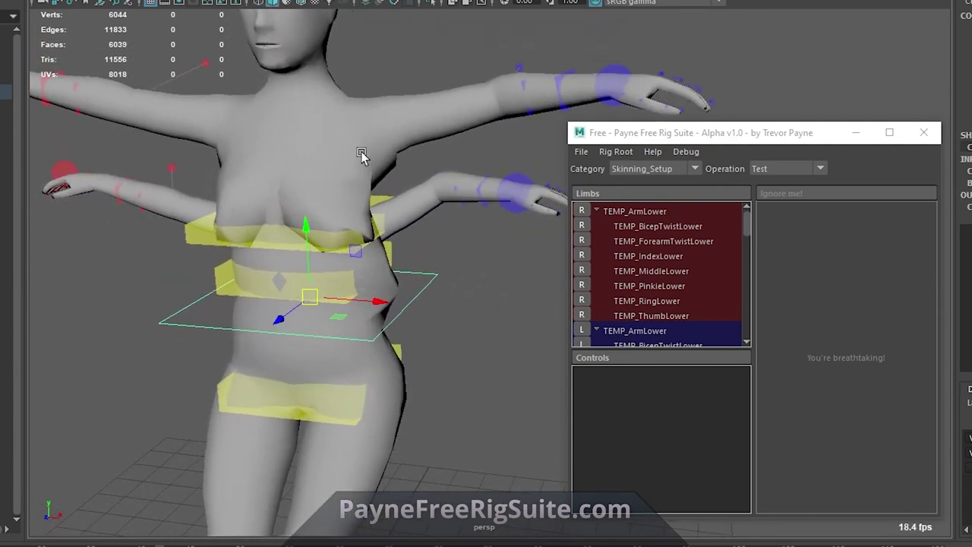
{"action": "right_click_drag", "start_coordinate": [389, 179], "coordinate": [342, 199], "text": "alt"}
{"action": "left_click_drag", "start_coordinate": [342, 199], "coordinate": [411, 206], "text": "alt"}
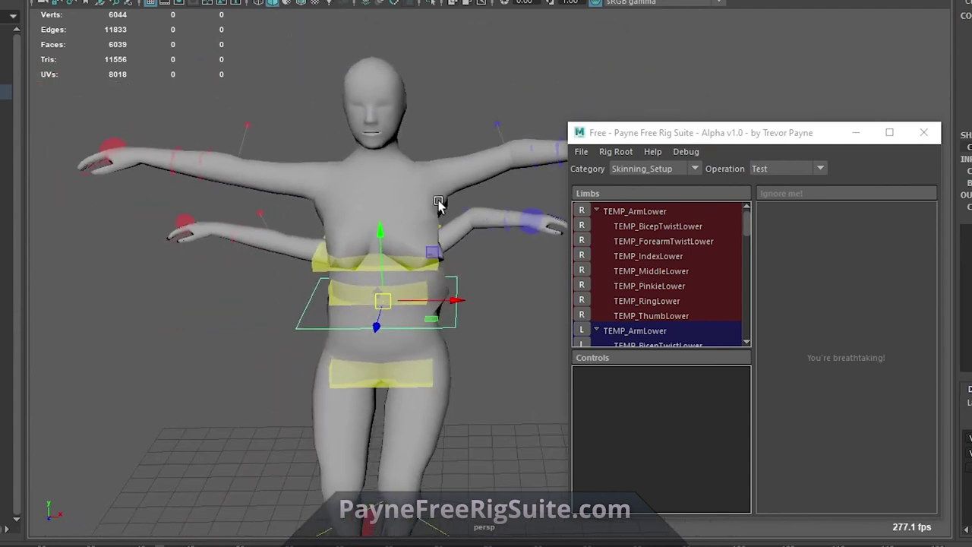
Return to Mesh Setup and start the Paint Weights Tool on the skinned FourArmGirl_Mesh with its tool settings open.
{"action": "left_click", "coordinate": [791, 172]}
{"action": "left_click", "coordinate": [756, 196]}
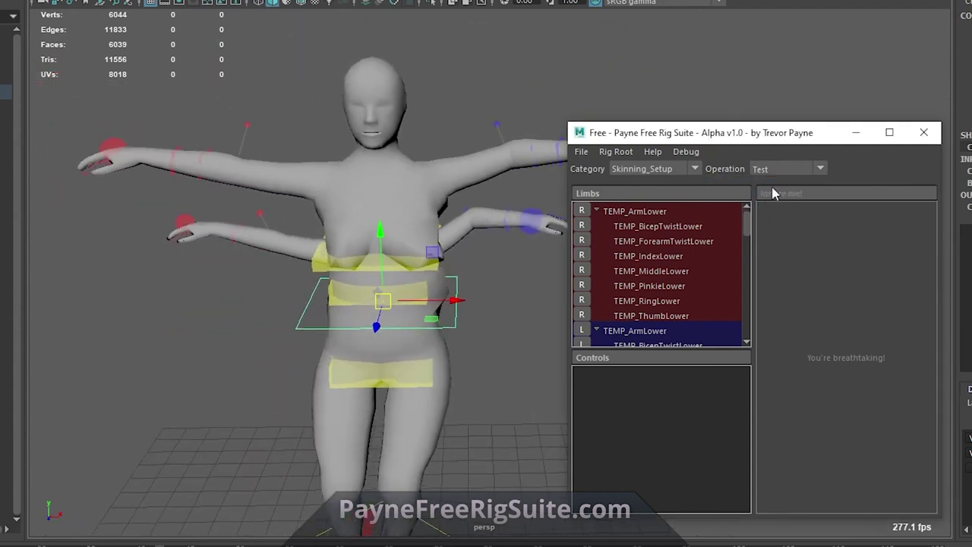
{"action": "left_click", "coordinate": [807, 211]}
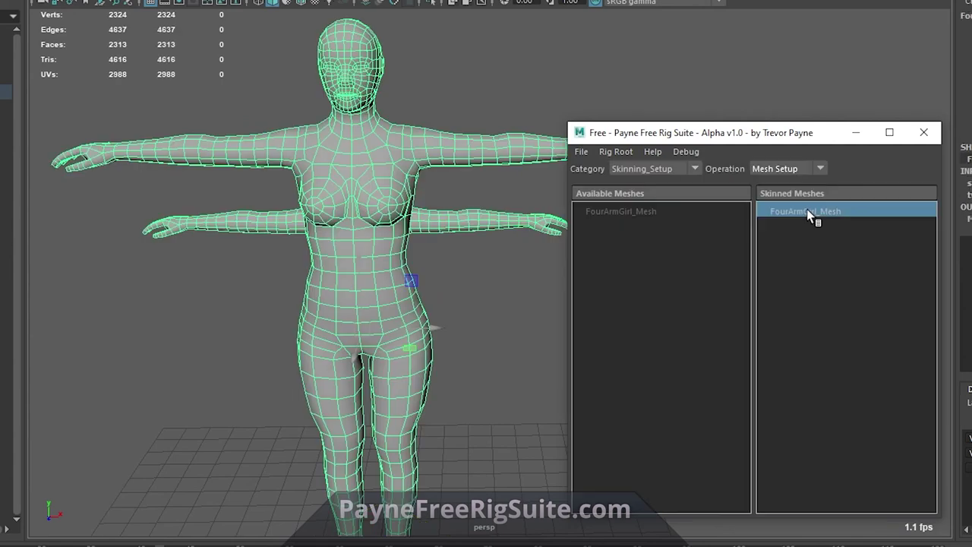
{"action": "right_click", "coordinate": [390, 158]}
{"action": "right_click", "coordinate": [854, 213]}
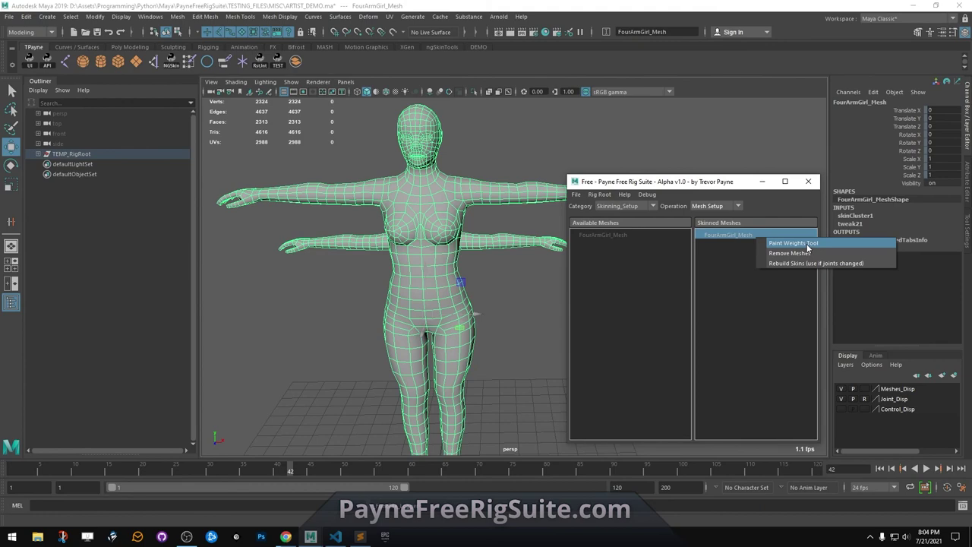
{"action": "left_click", "coordinate": [933, 226]}
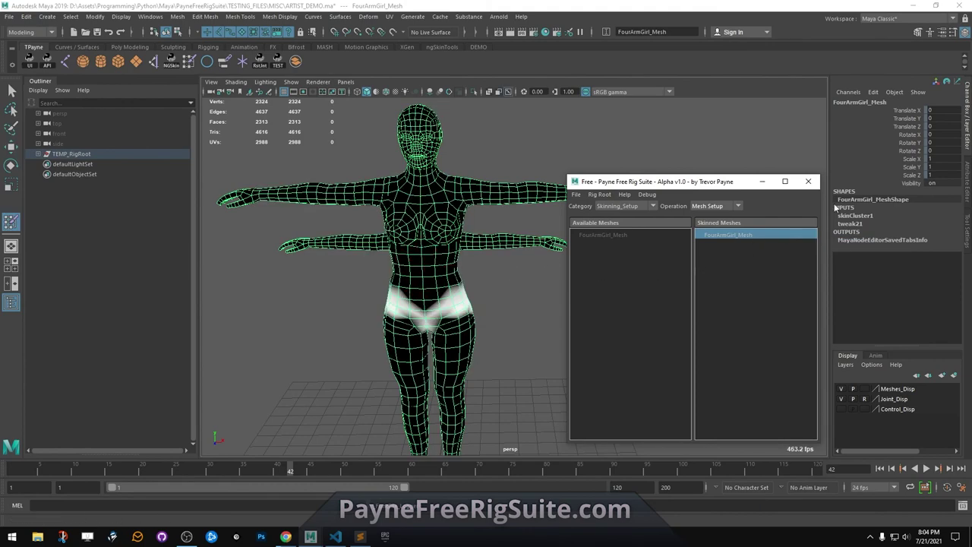
{"action": "left_click", "coordinate": [968, 228]}
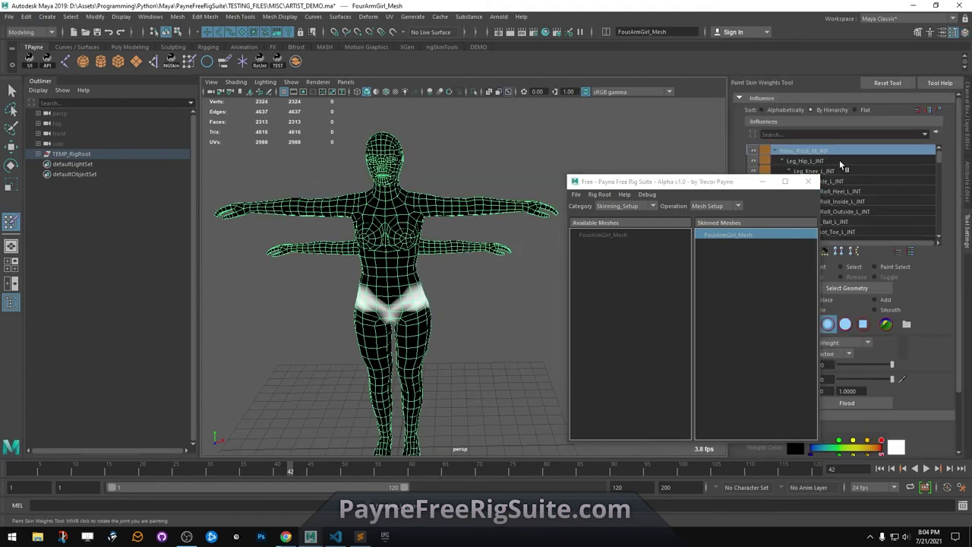
Compare the skin weights of the pelvis root, left hip and left knee joint influences on the mesh.
{"action": "left_click", "coordinate": [841, 162]}
{"action": "left_click", "coordinate": [857, 171]}
{"action": "left_click", "coordinate": [862, 152]}
{"action": "left_click", "coordinate": [861, 170]}
{"action": "left_click", "coordinate": [860, 158]}
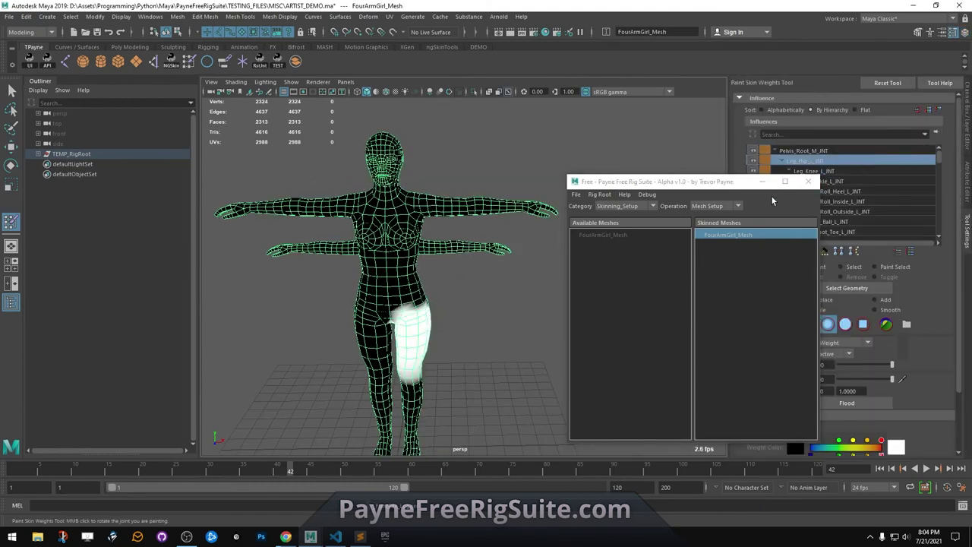